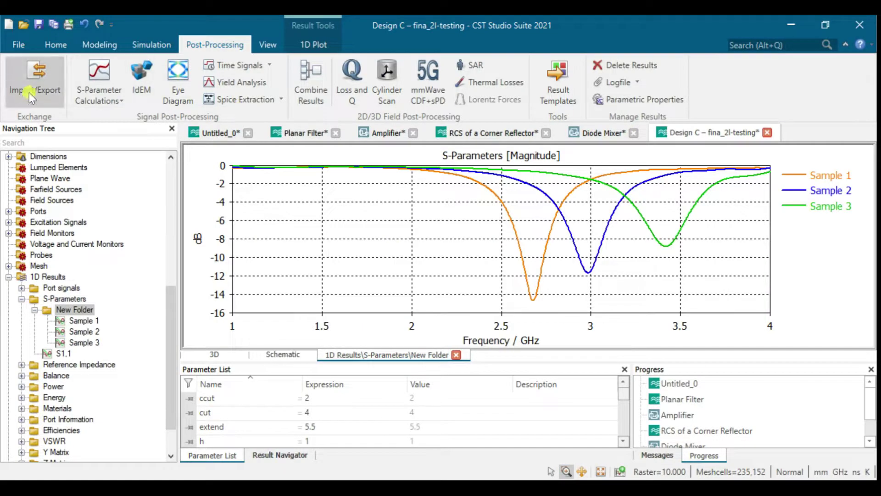
Start an ASCII text export of the plot data, then cancel it.
left_click(30, 96)
left_click(29, 92)
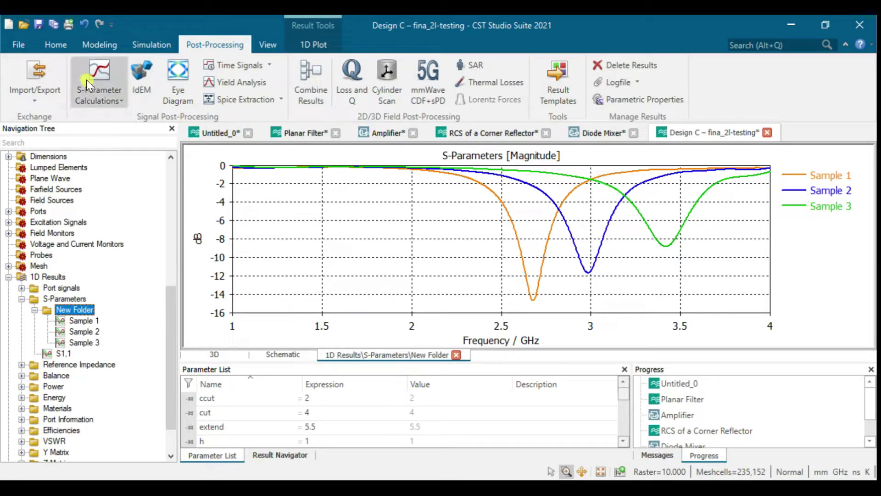
left_click(34, 83)
left_click(55, 162)
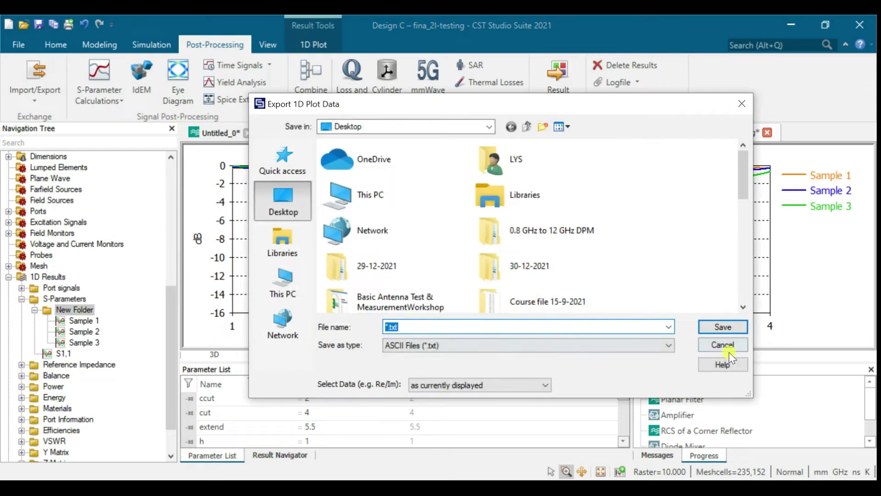
left_click(723, 345)
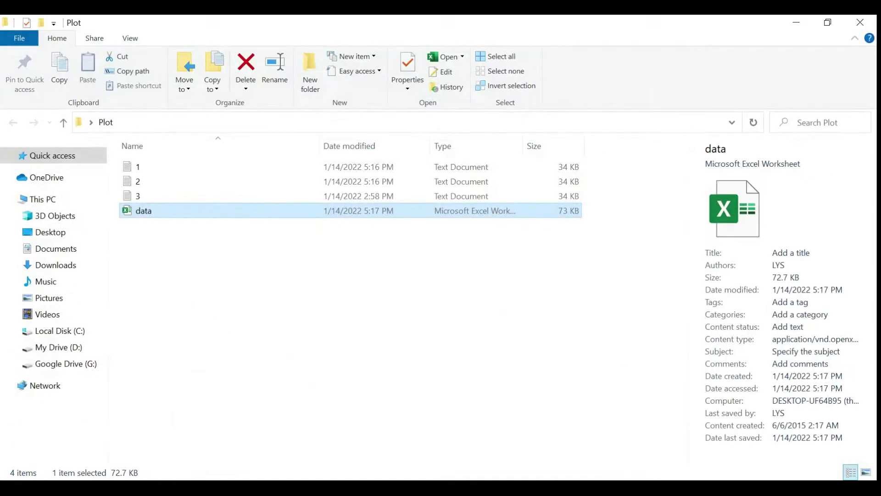
View exported text file 1 in Notepad, close it, and open text file 2.
double_click(215, 170)
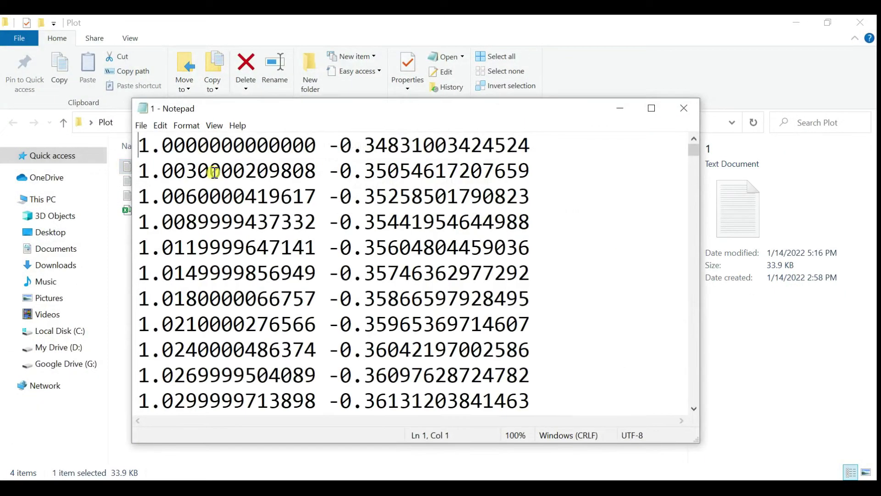
left_click(679, 110)
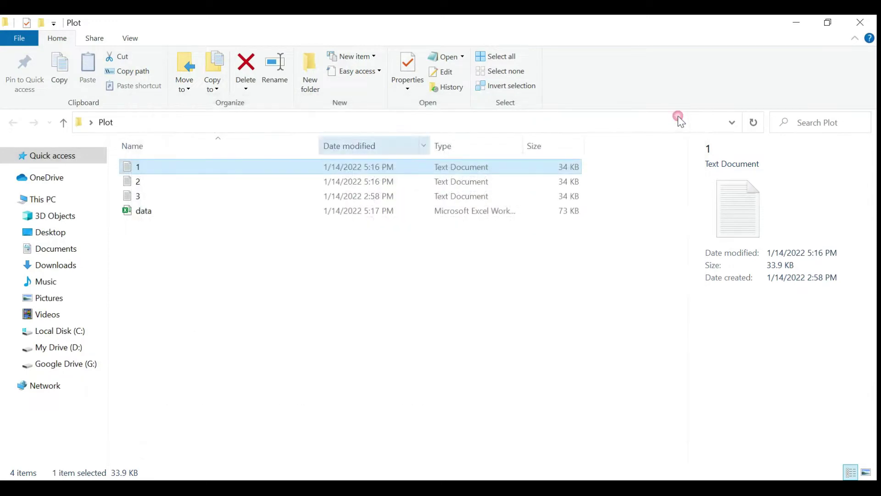
double_click(200, 186)
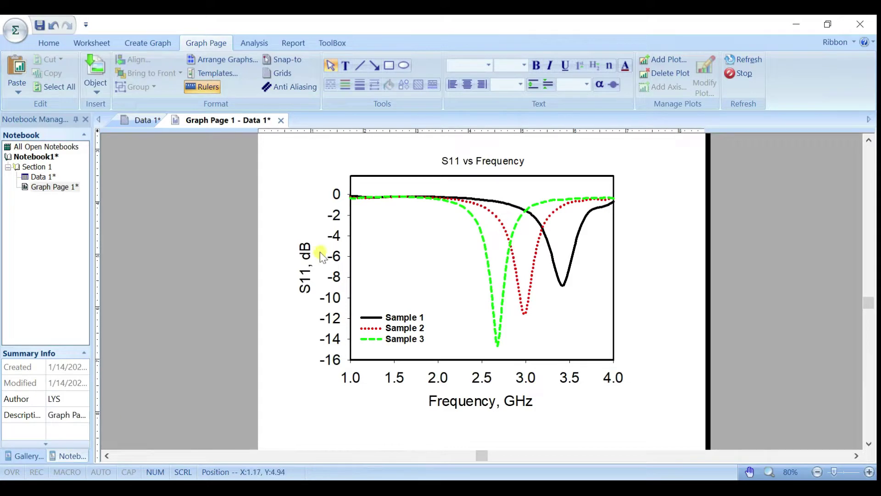
Add a new worksheet to Notebook1, creating Section 2 with the empty Data 2 sheet.
mouse_move(393, 251)
left_click(34, 150)
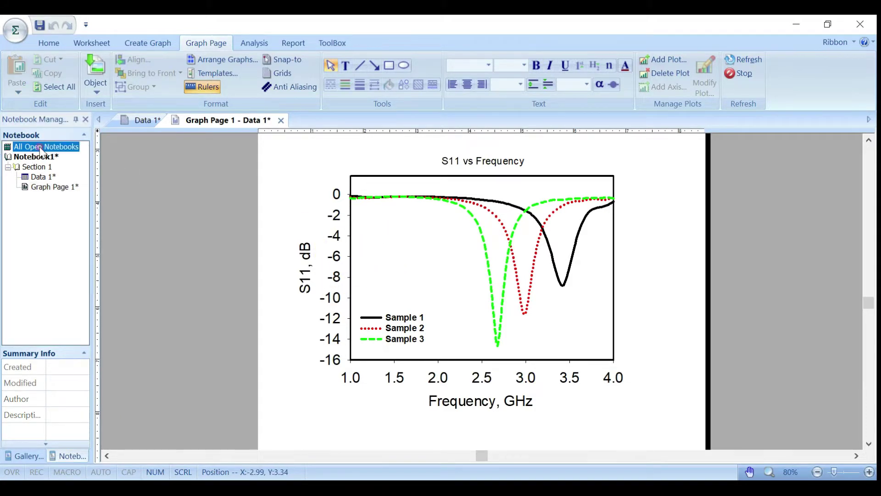
right_click(37, 157)
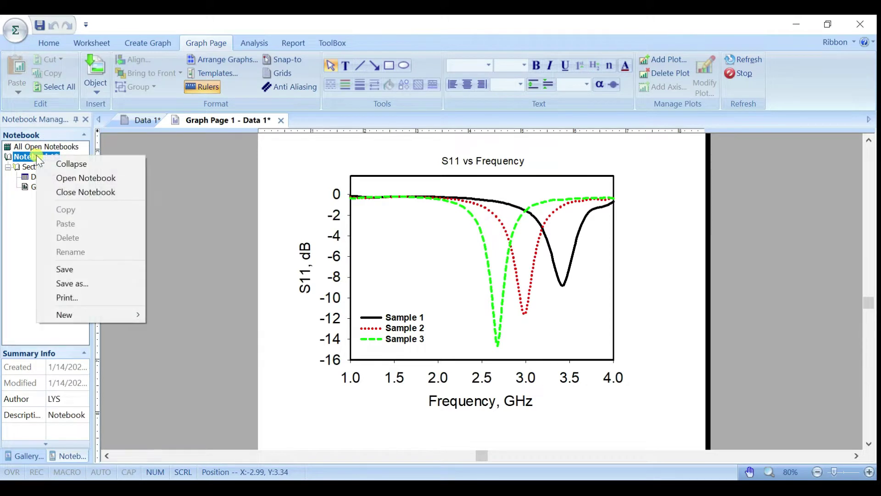
mouse_move(109, 316)
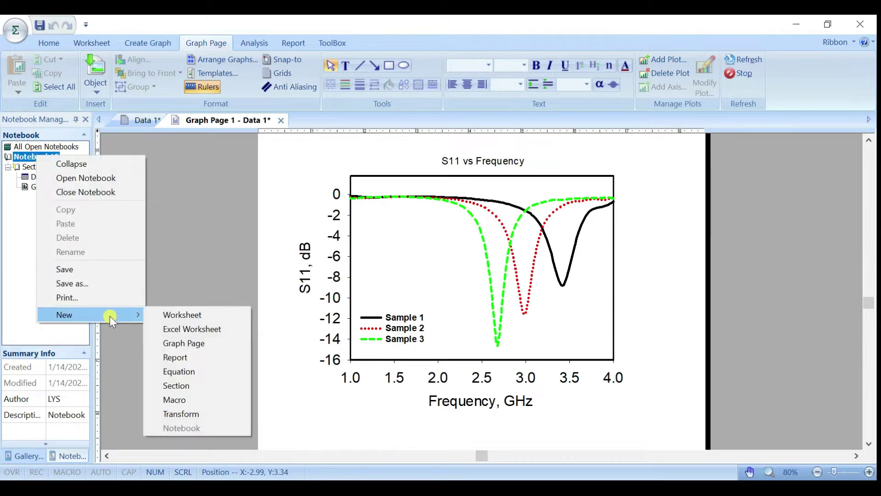
left_click(199, 315)
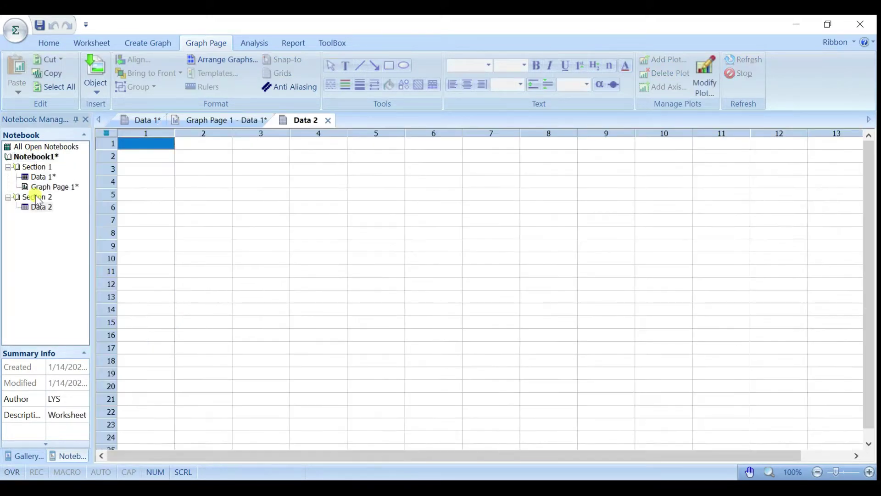
Copy text file 1's frequency and magnitude data into Data 2 columns 1 and 2.
left_click(41, 198)
left_click(40, 208)
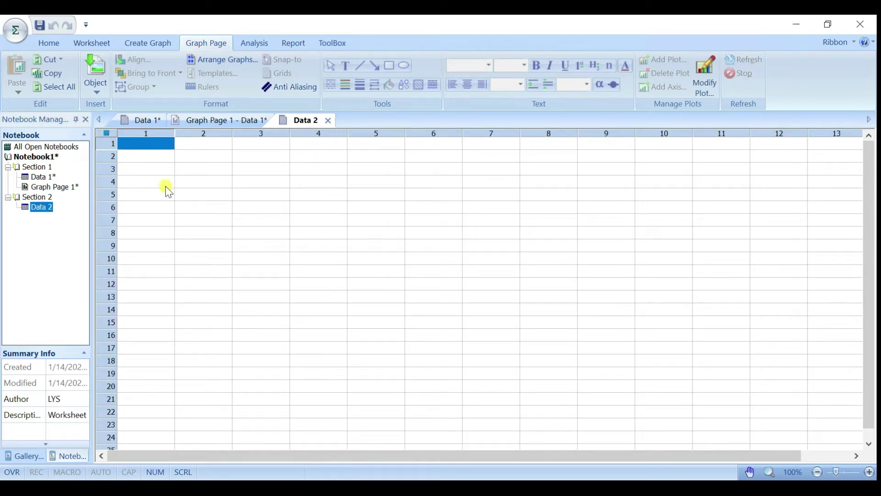
left_click(423, 472)
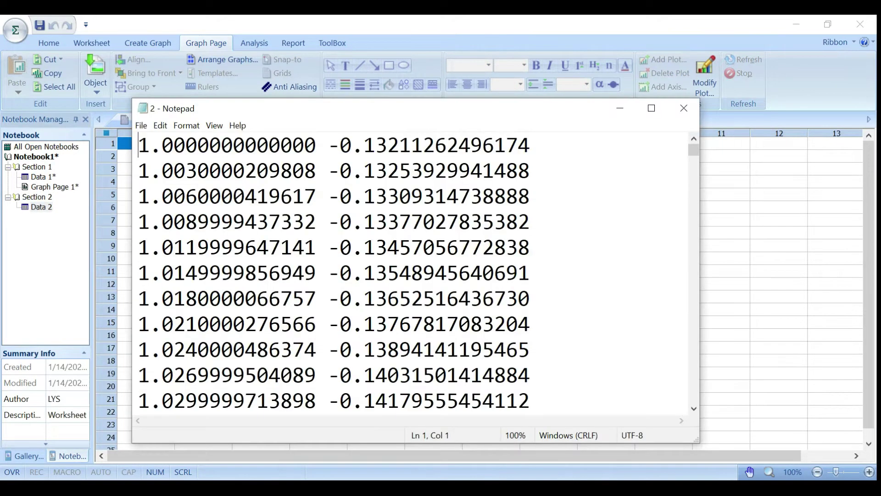
left_click(686, 113)
left_click(466, 468)
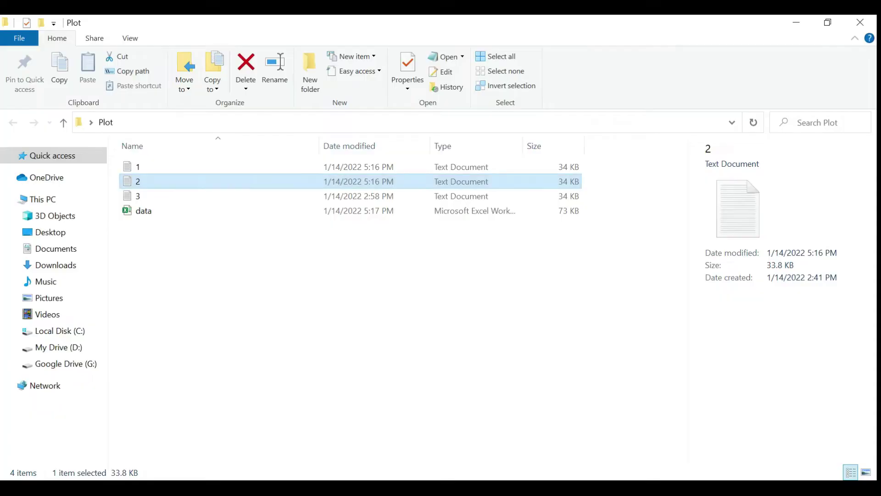
double_click(194, 166)
key("ctrl+a")
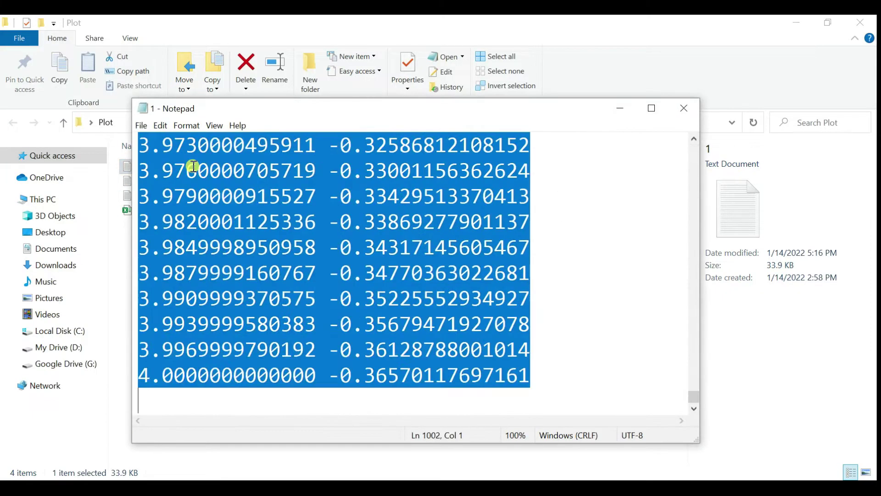
key("alt+F4")
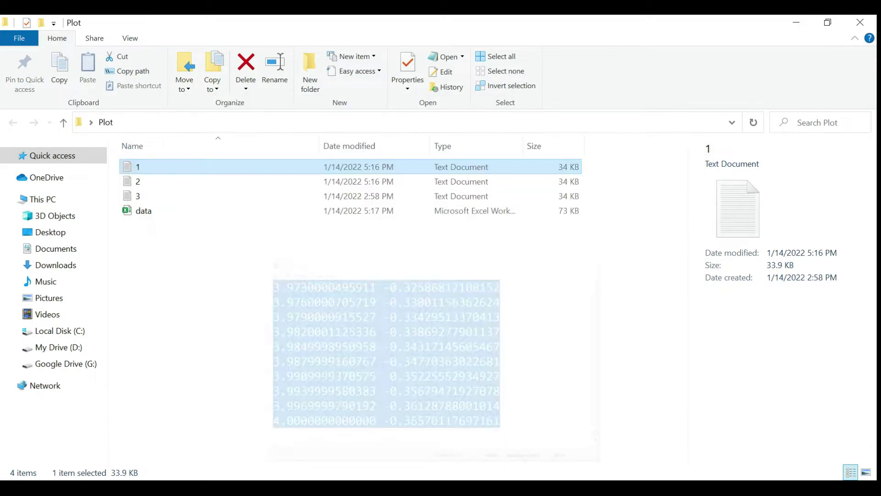
key("alt+Tab")
key("ctrl+v")
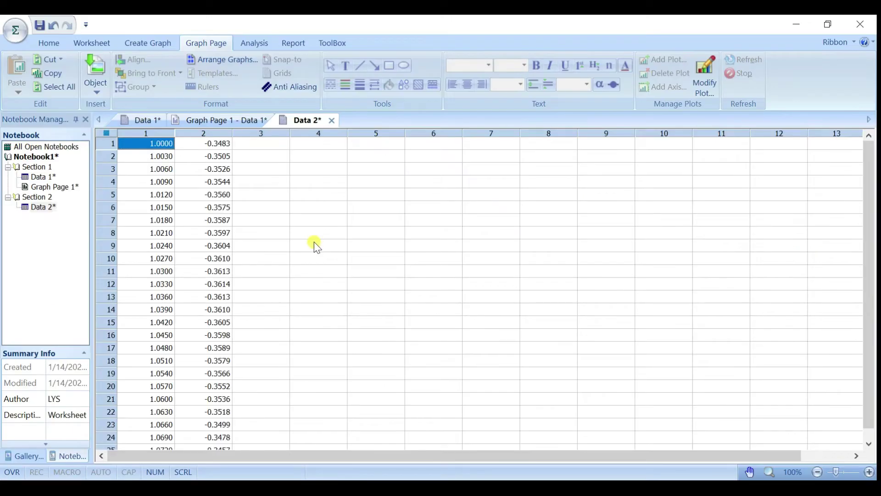
Copy text file 2's data into Data 2 columns 3 and 4.
key("alt+Tab")
left_click(233, 182)
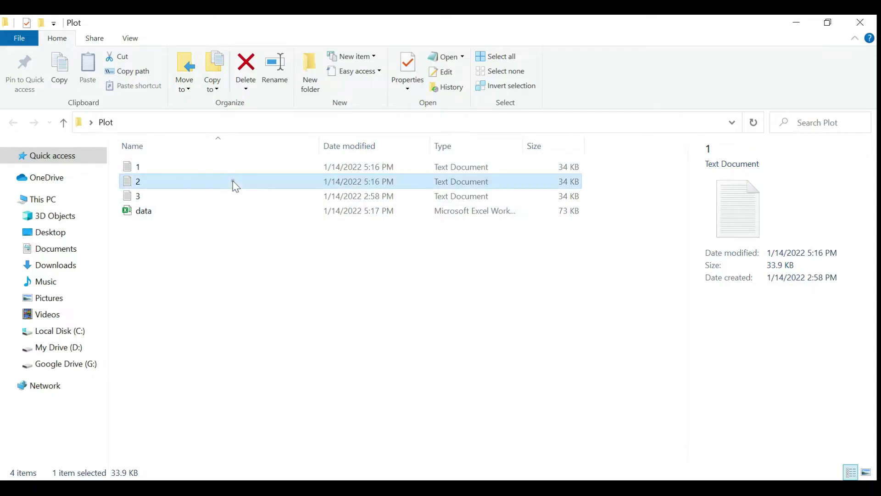
key("ctrl+a")
key("ctrl+c")
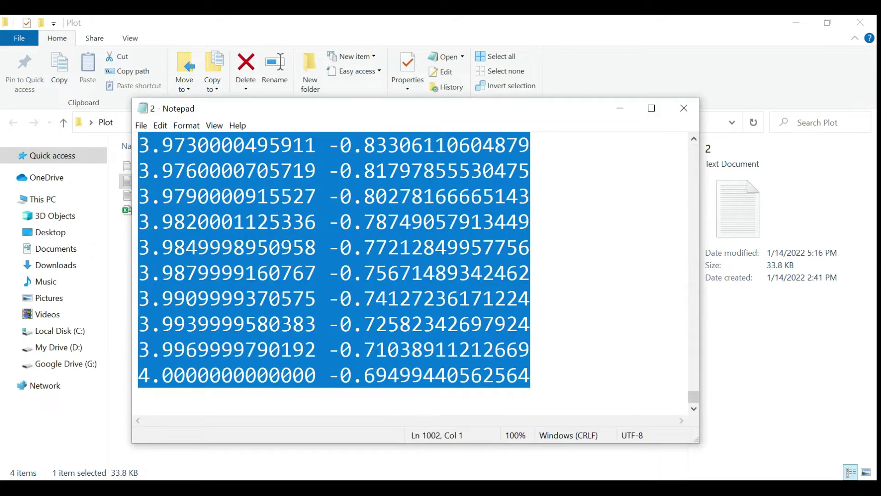
key("alt+Tab")
left_click(281, 143)
key("ctrl+v")
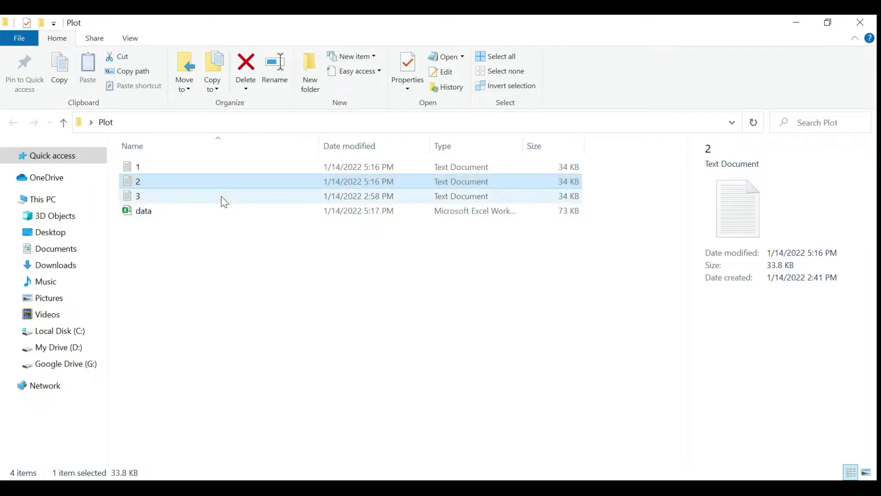
Copy text file 3's data into Data 2 columns 5 and 6.
double_click(223, 197)
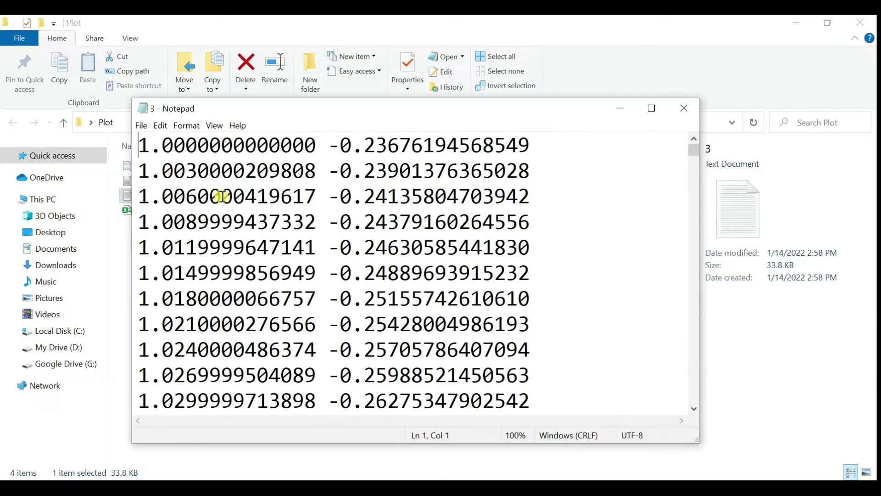
key("ctrl+a")
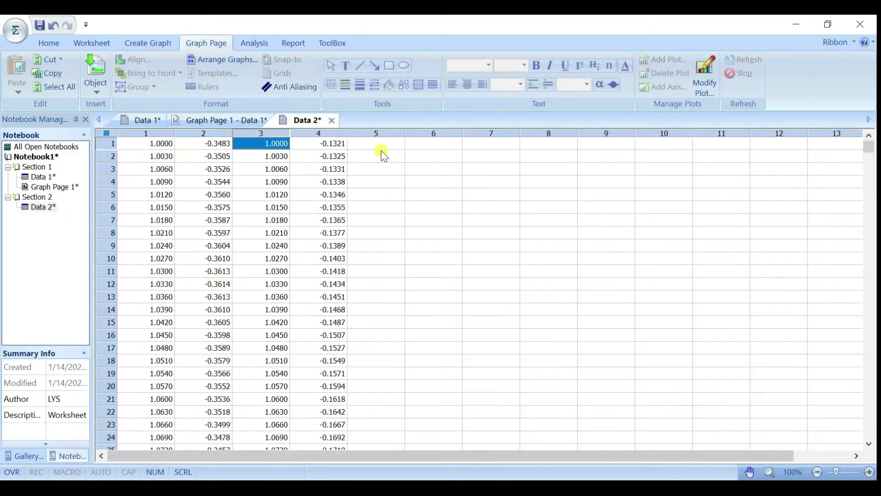
key("ctrl+v")
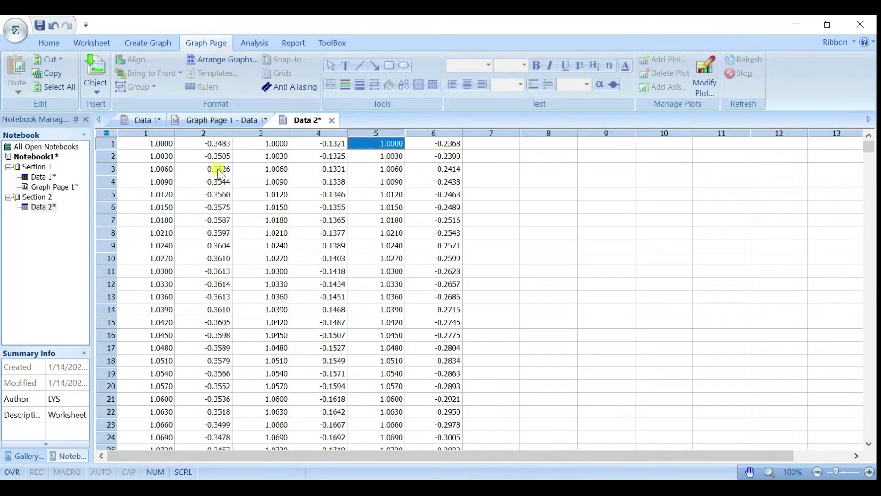
left_click(55, 210)
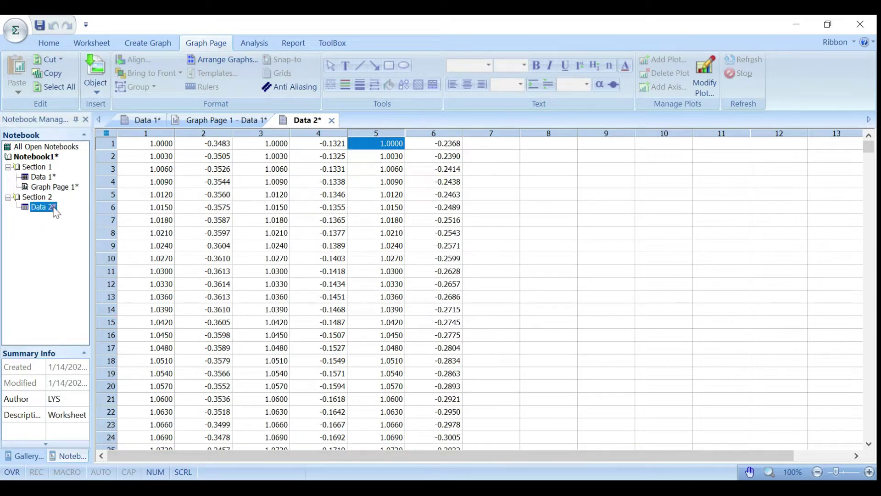
Add a new graph page, Graph Page 2, to Section 2 and begin creating a graph.
right_click(44, 198)
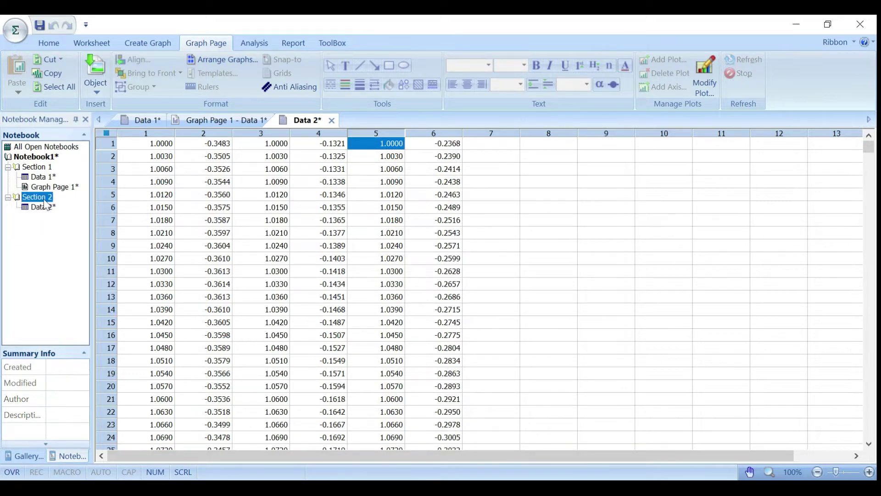
mouse_move(119, 363)
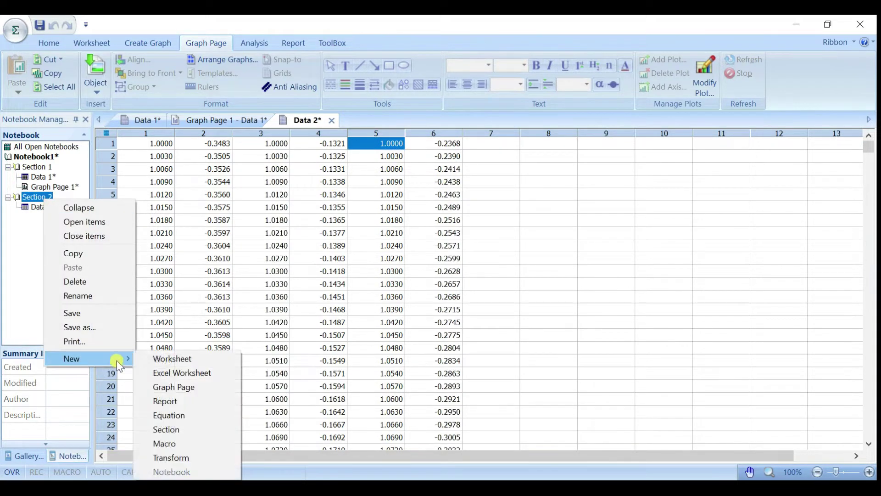
left_click(192, 392)
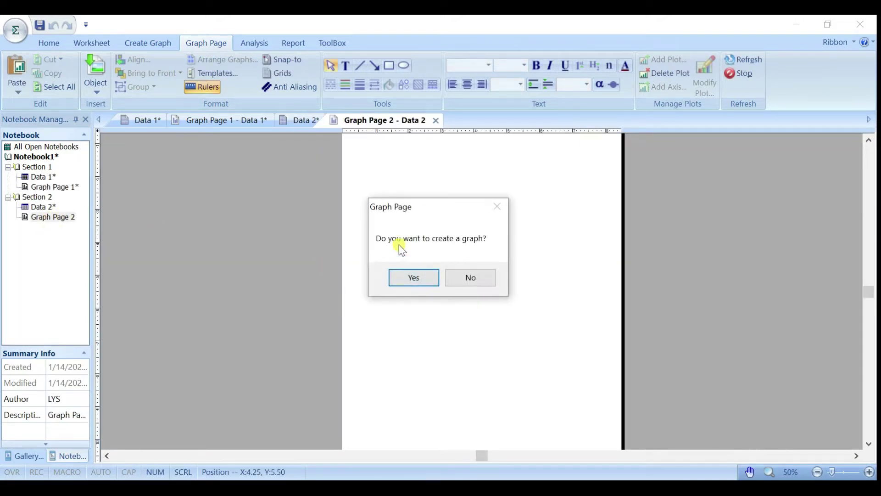
left_click(430, 277)
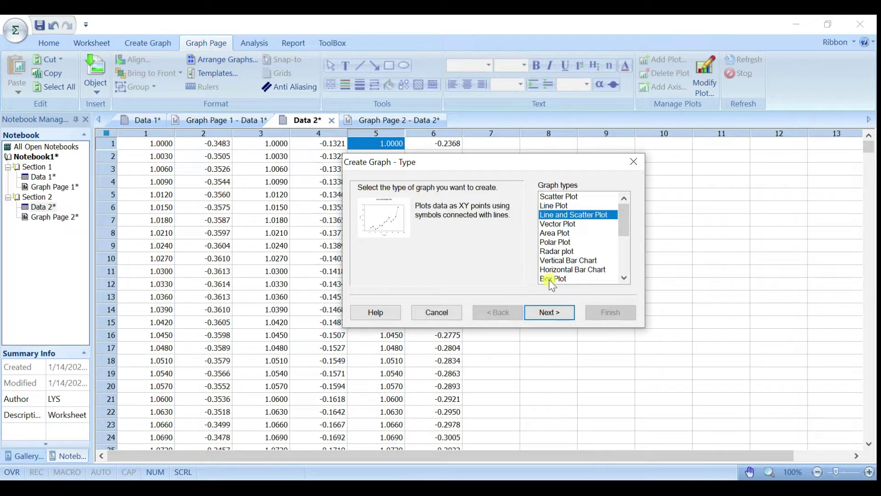
Choose the Multiple Straight Lines graph type with the X Many Y data format.
left_click(555, 312)
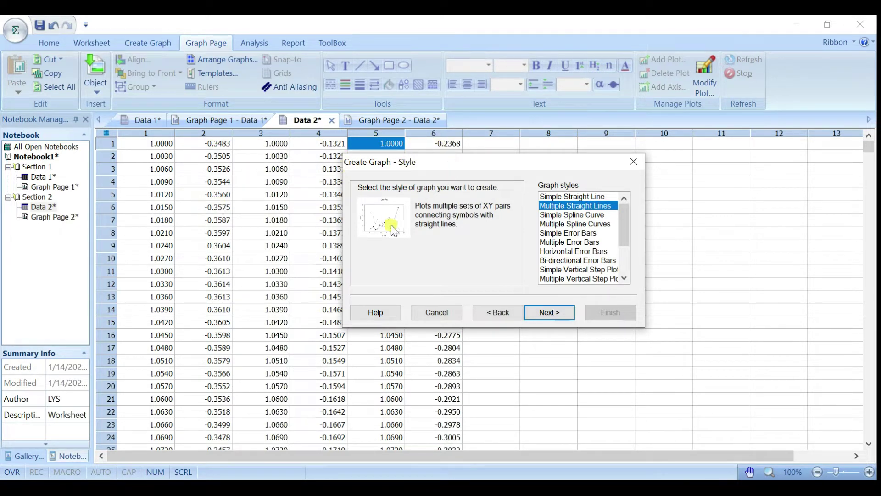
left_click(551, 314)
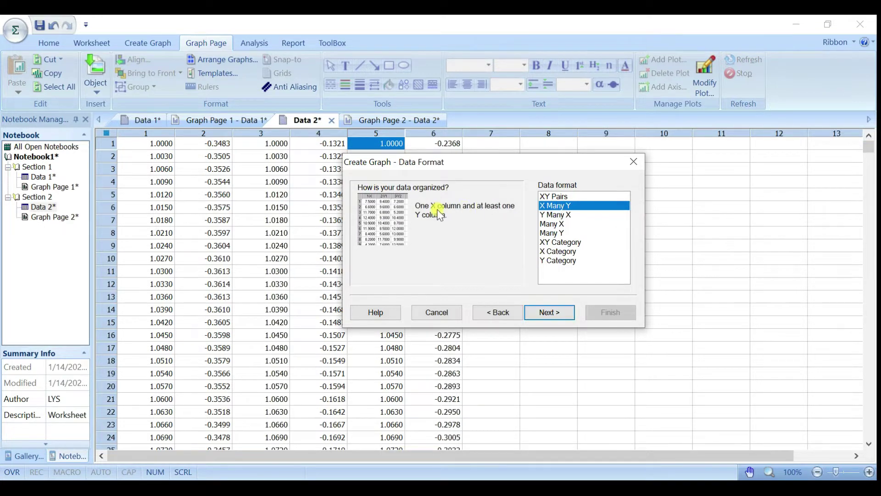
left_click(556, 197)
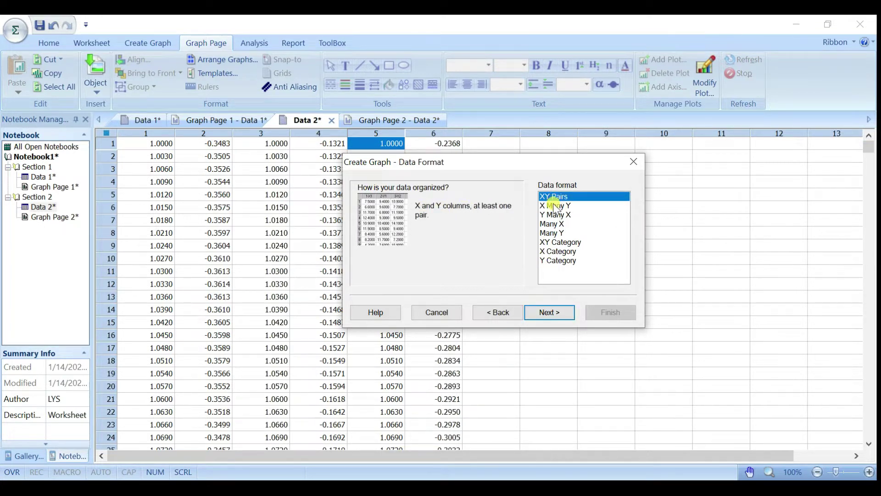
left_click(557, 208)
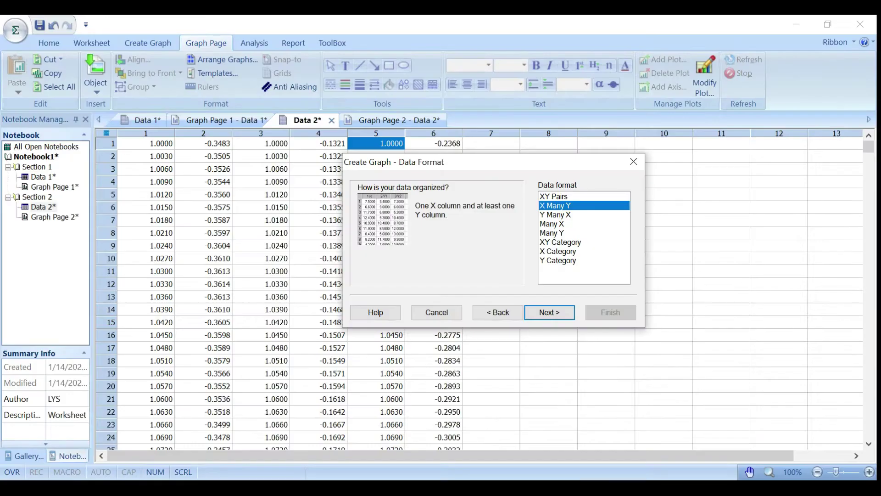
Plot column 1 as X against columns 2, 4 and 6 as Y1–Y3, and finish the graph.
left_click(550, 314)
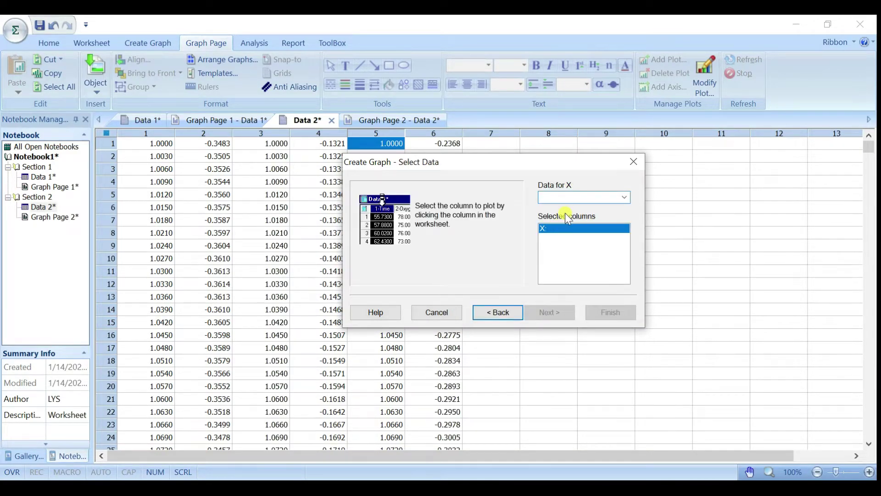
left_click(583, 198)
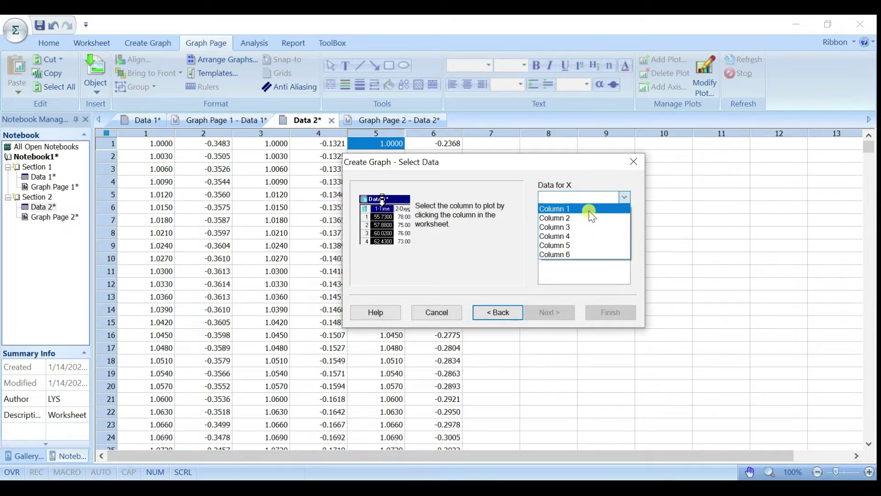
left_click(623, 198)
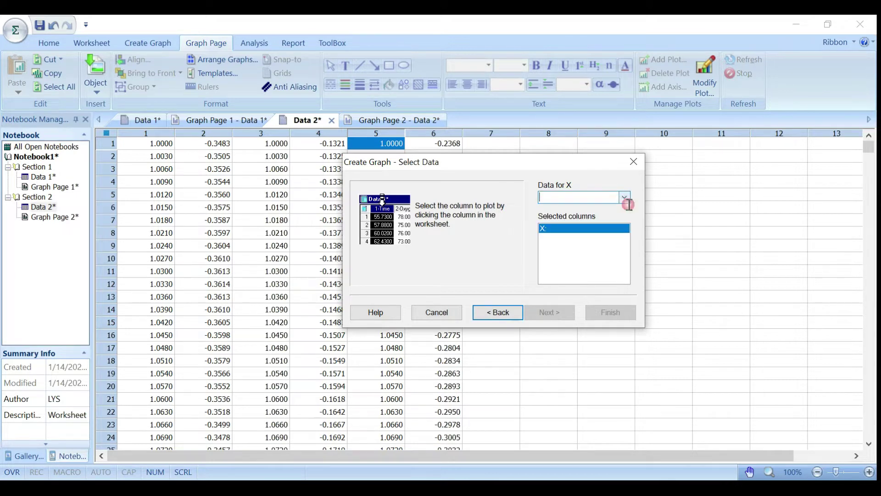
left_click(161, 128)
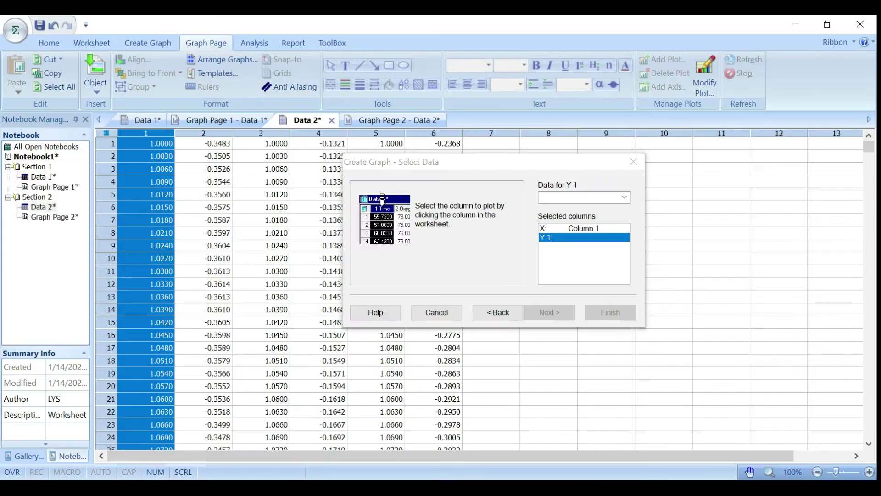
left_click(209, 133)
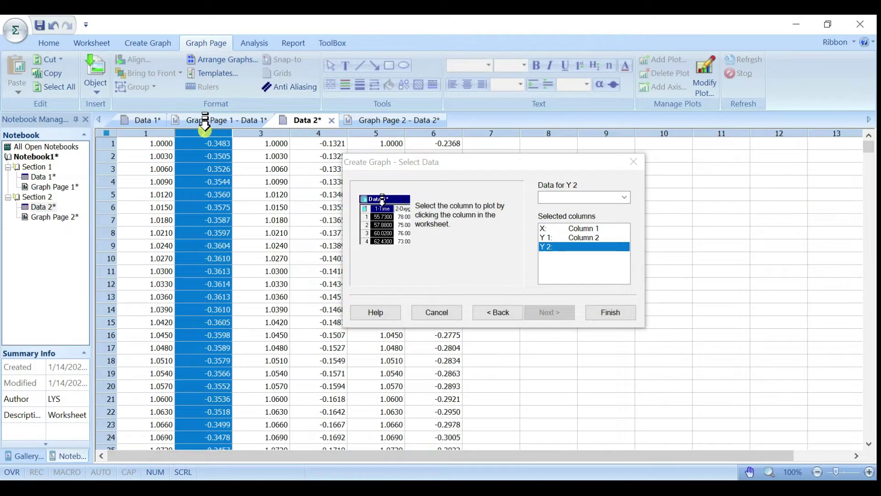
left_click(313, 131)
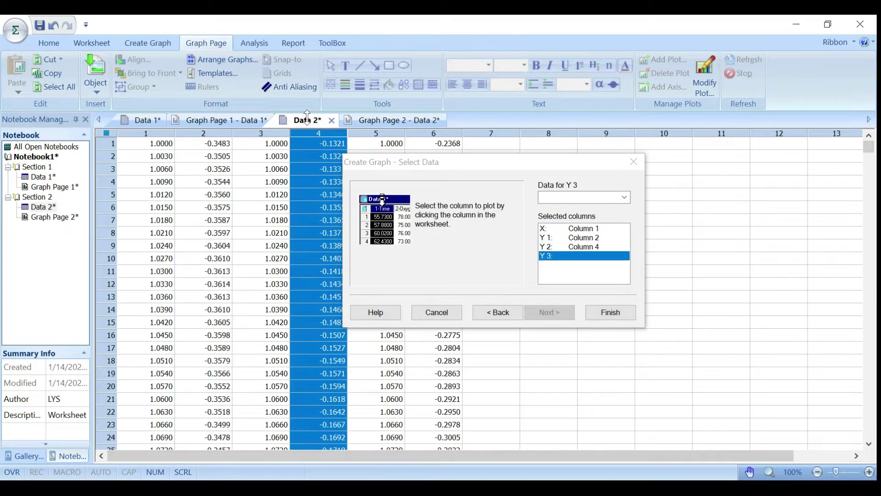
left_click_drag(428, 166, 595, 167)
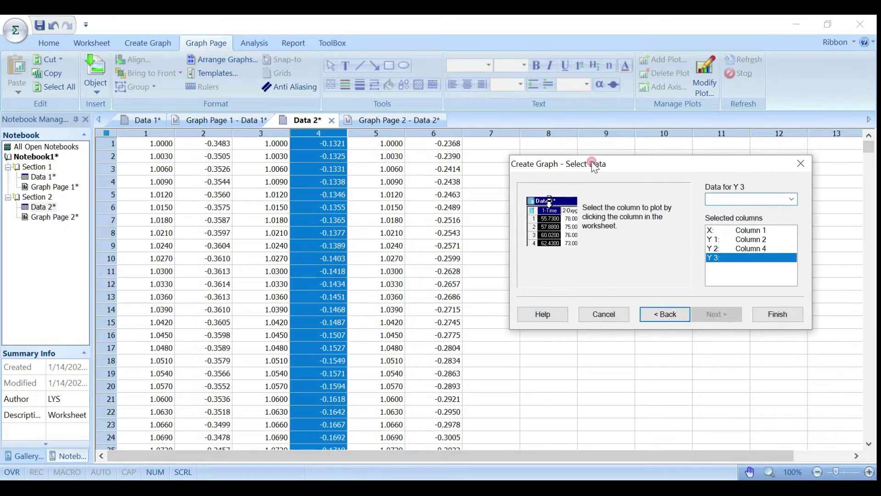
left_click(452, 130)
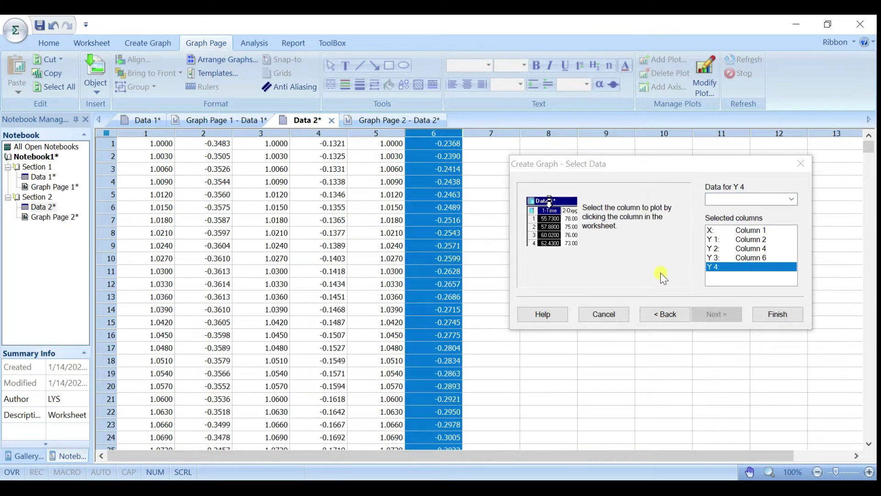
left_click(779, 313)
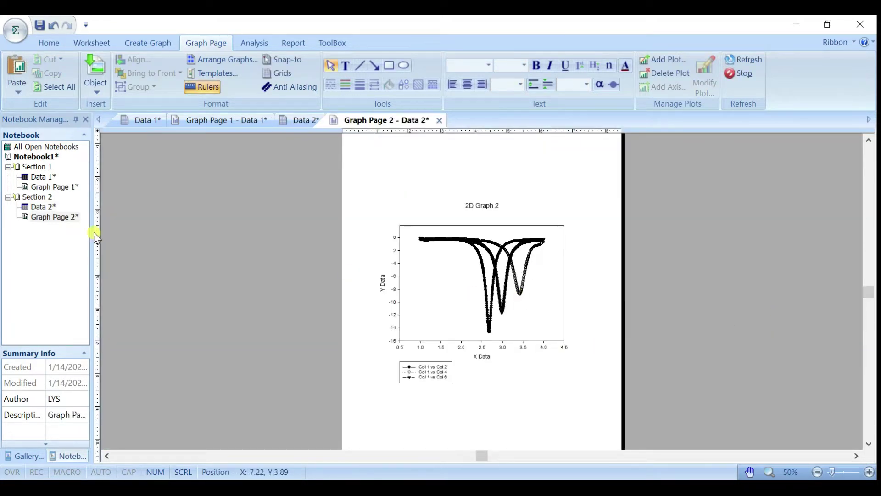
double_click(65, 188)
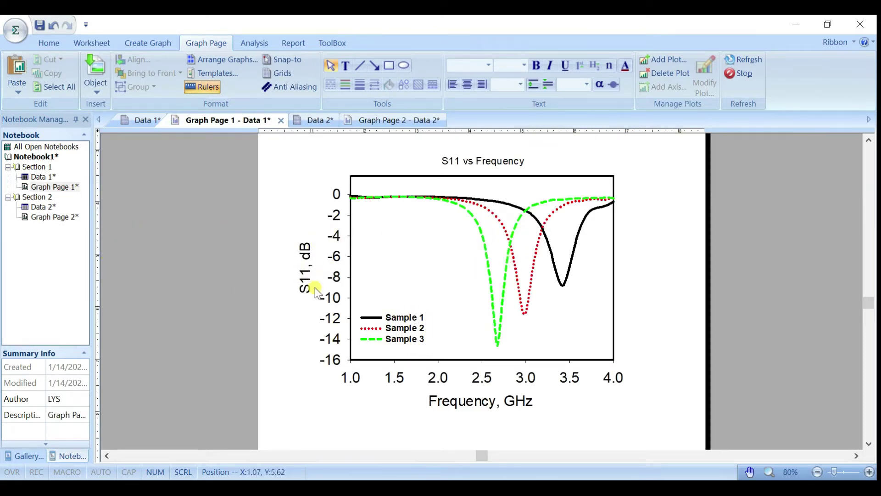
left_click(64, 218)
double_click(64, 217)
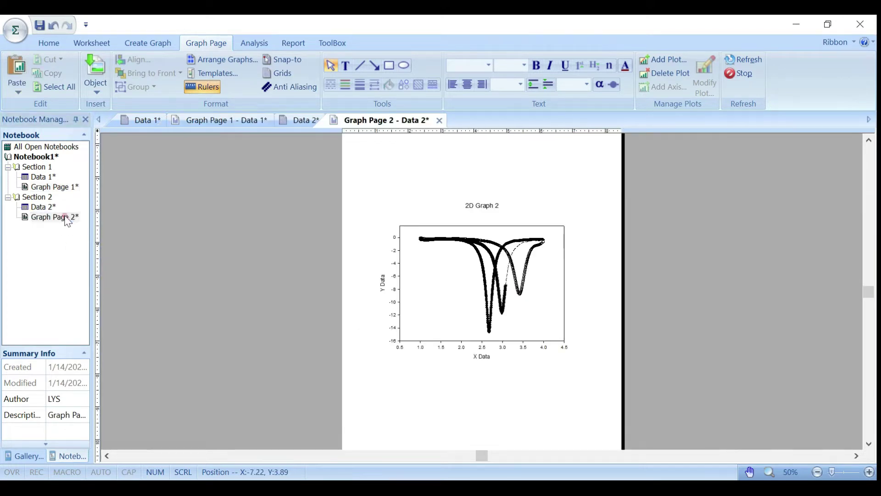
left_click(869, 472)
left_click(869, 472)
left_click(869, 472)
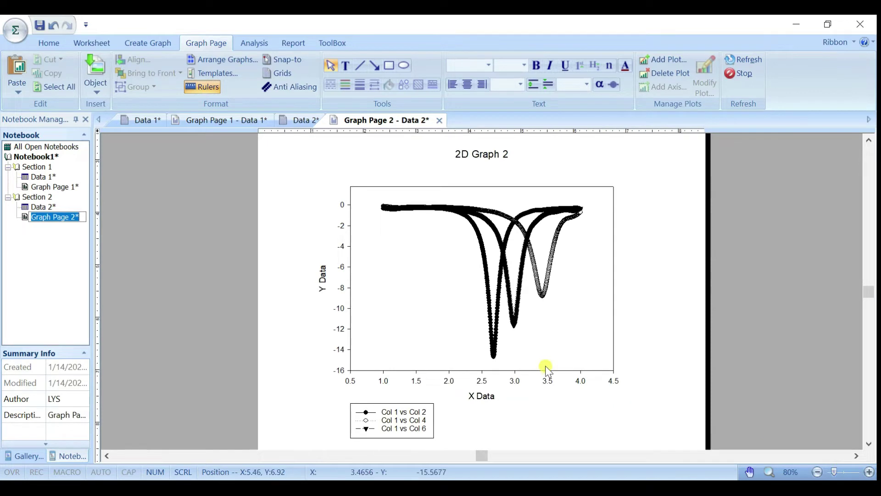
left_click(533, 258)
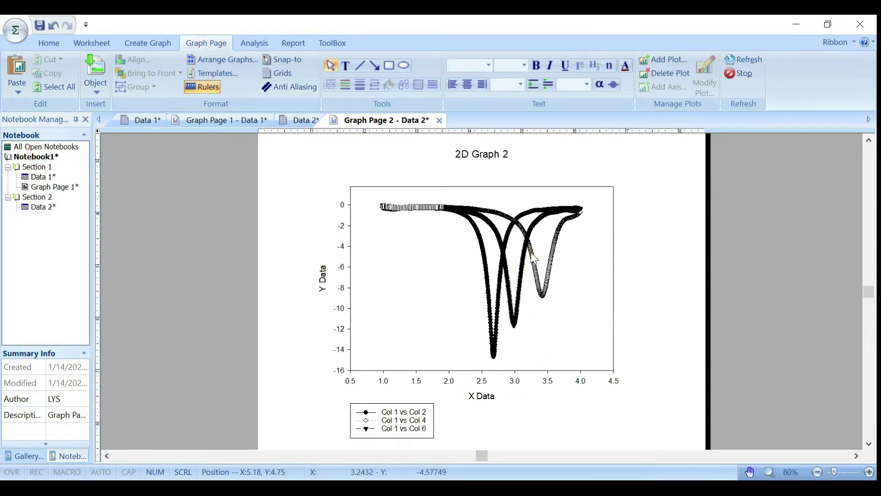
Set the symbol type of 2D Graph 2's curves to (None) in Graph Properties.
double_click(531, 257)
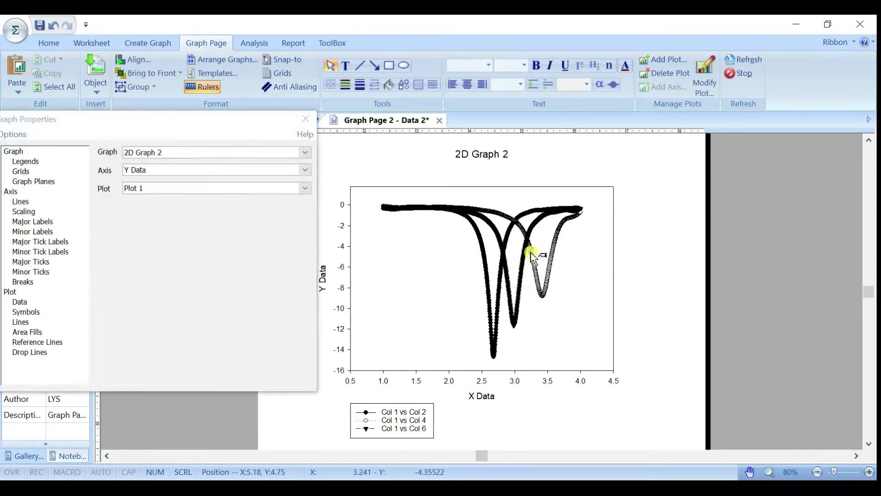
left_click(23, 321)
left_click(28, 313)
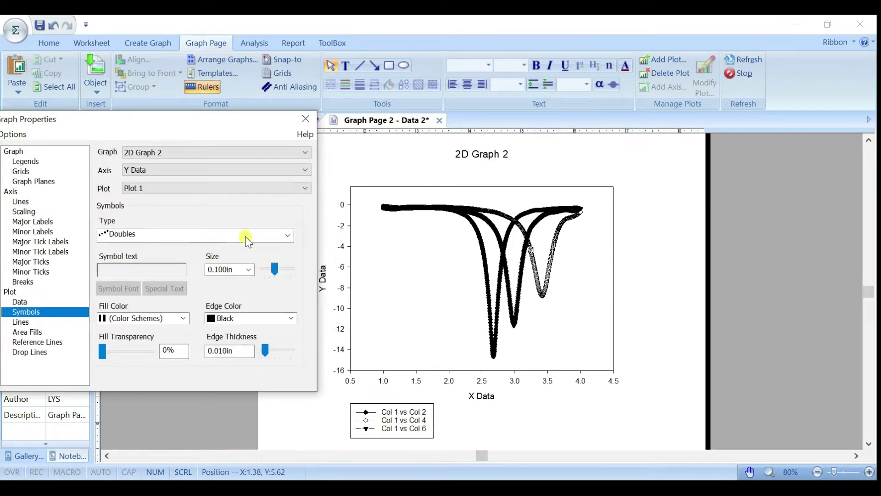
left_click(287, 235)
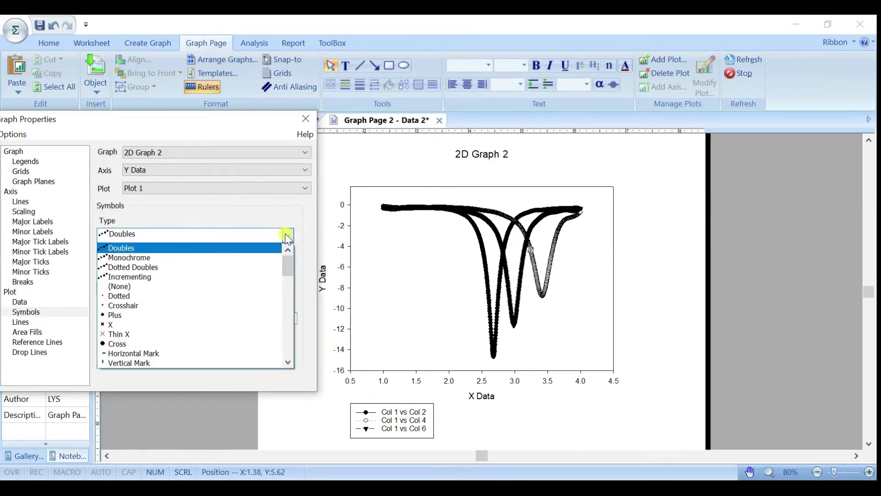
left_click(243, 287)
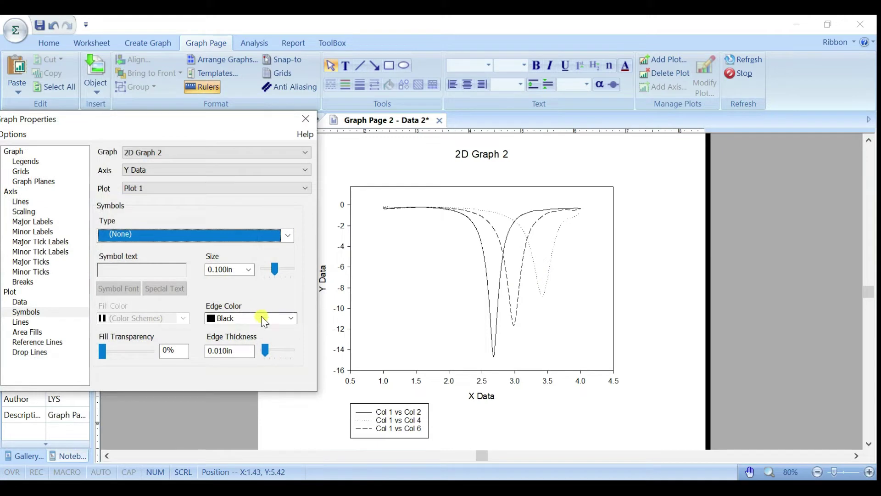
Set the curves' line colour to the Incrementing scheme, keeping no gap colour.
left_click(22, 323)
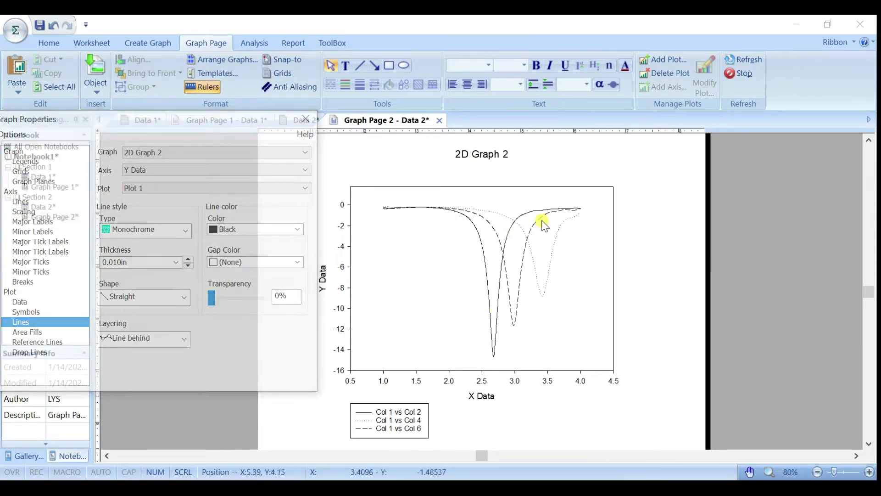
left_click(234, 229)
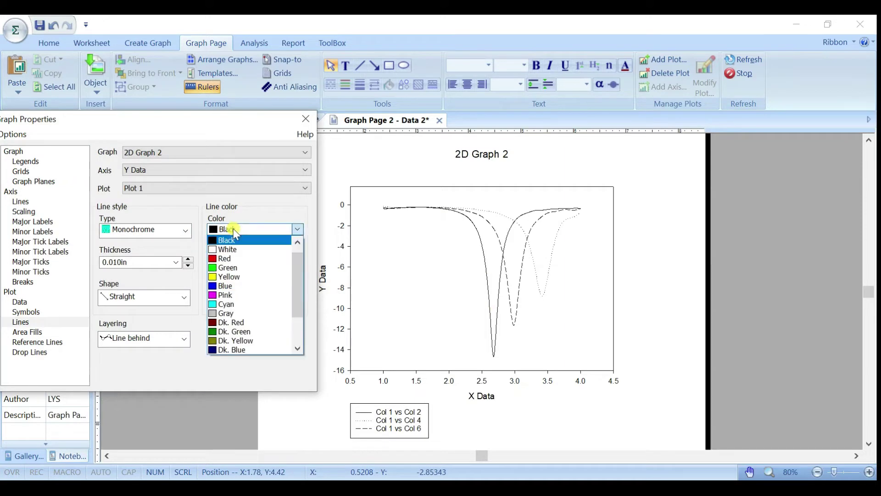
scroll(265, 287, "down", 2)
left_click(266, 351)
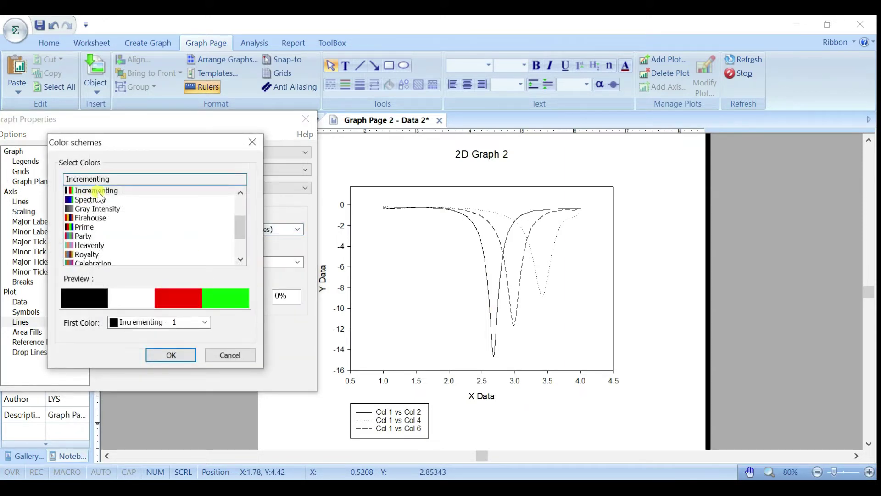
left_click(174, 355)
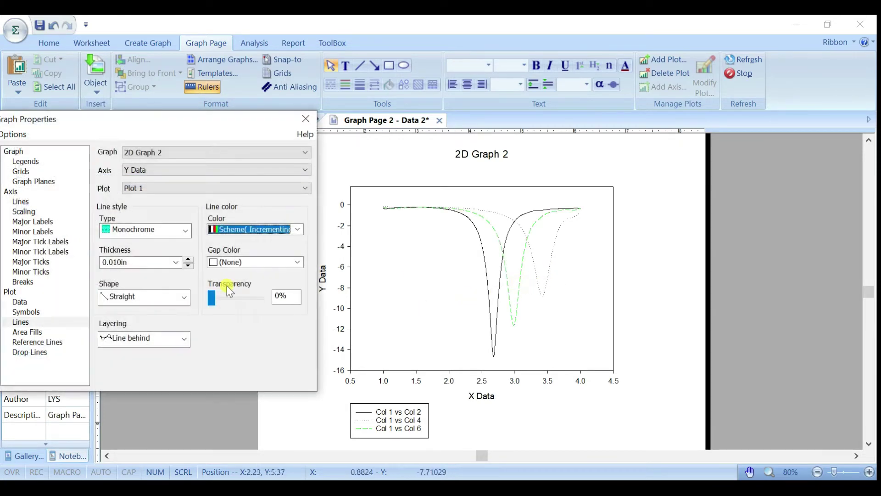
left_click(234, 262)
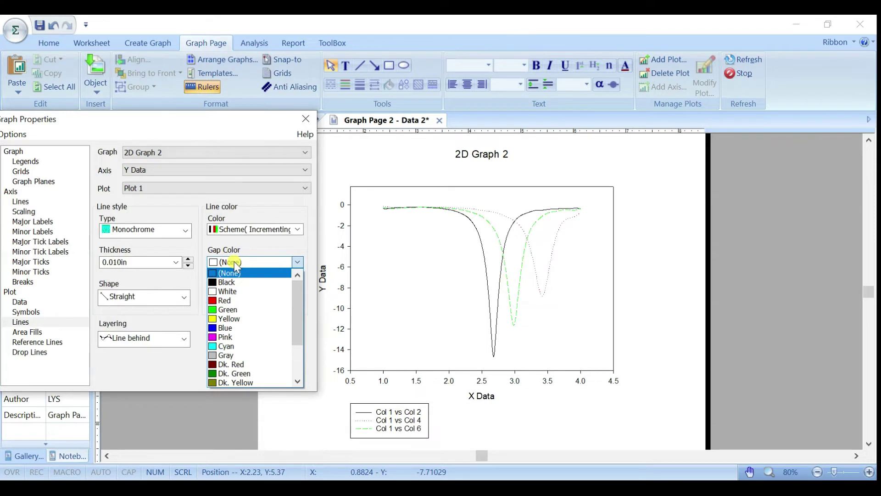
left_click(234, 261)
Set the line style type to Incrementing and raise line thickness to 0.035in.
left_click(170, 231)
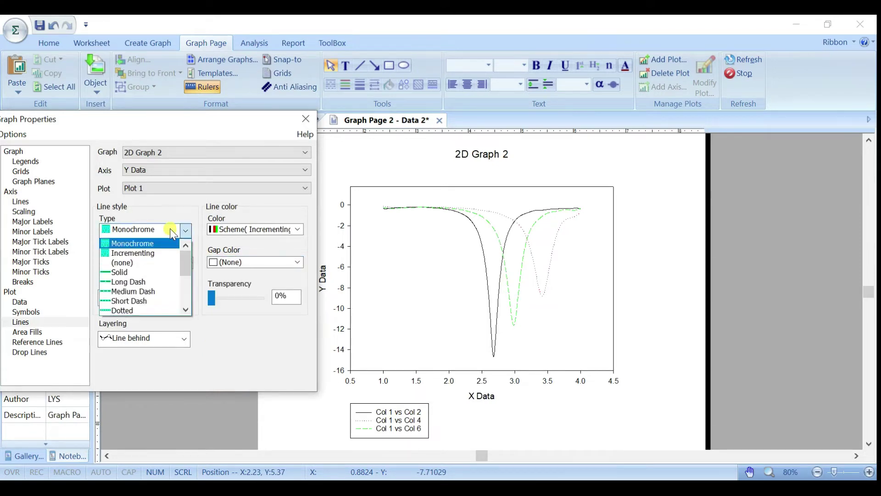
left_click(154, 253)
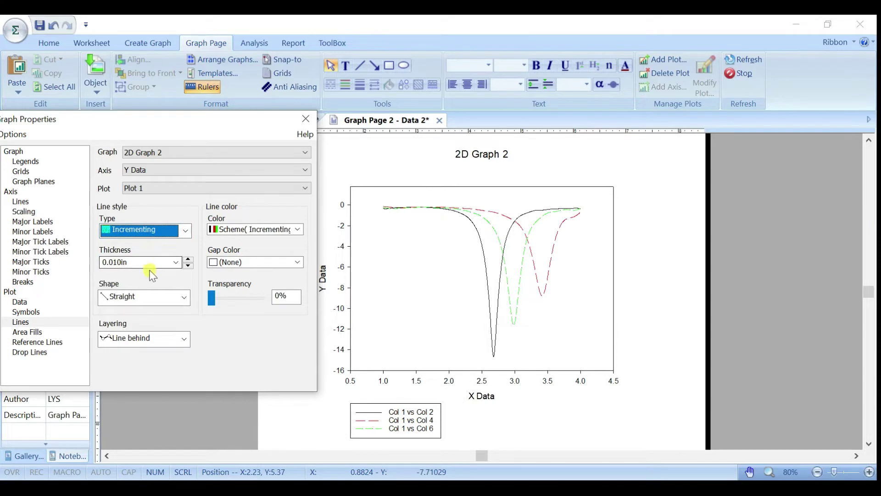
left_click(188, 259)
left_click(188, 260)
left_click(189, 259)
left_click(188, 260)
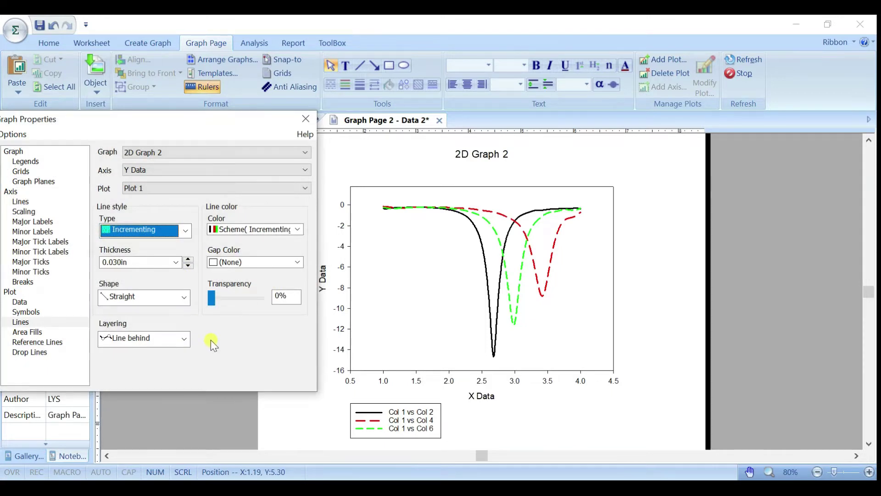
left_click(188, 259)
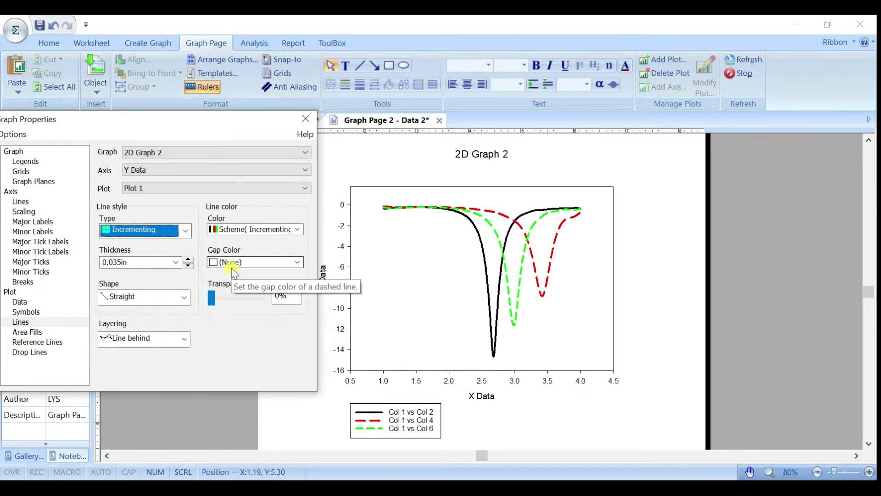
left_click(341, 225)
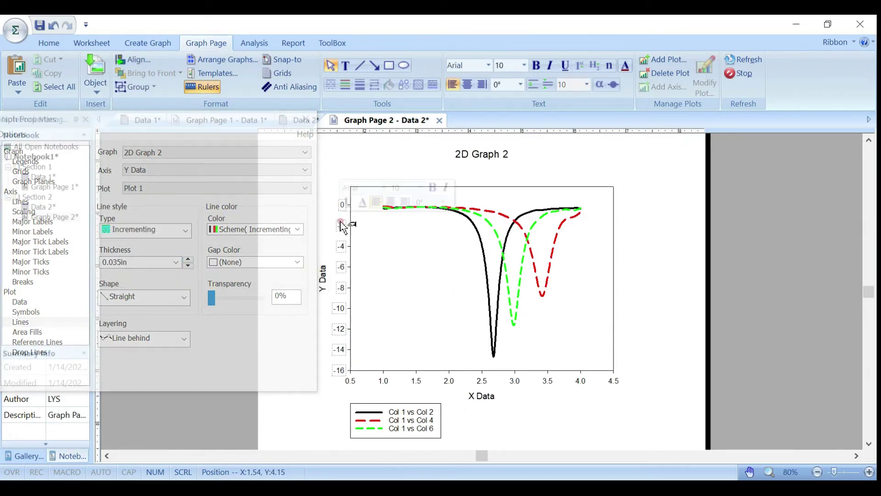
left_click(451, 388)
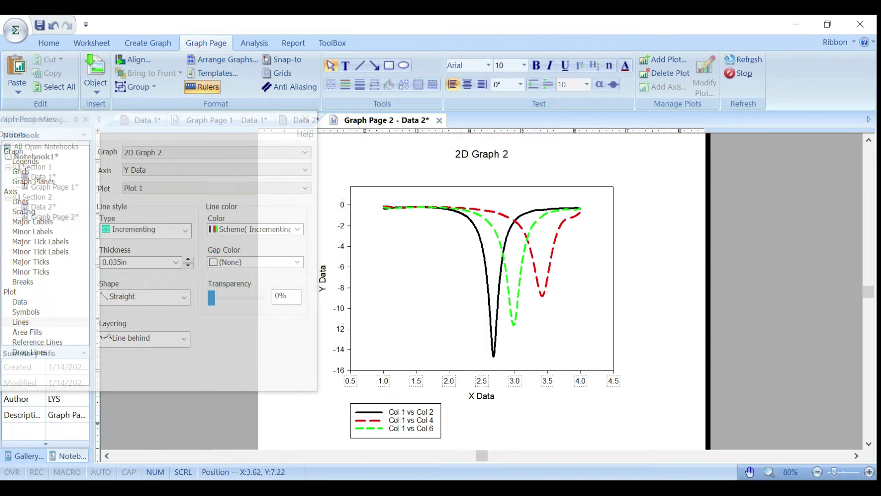
left_click(342, 268)
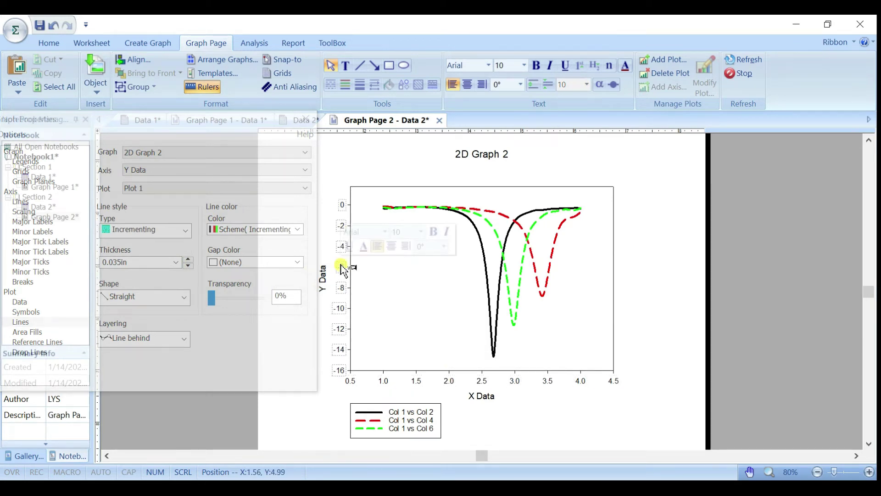
left_click(416, 381)
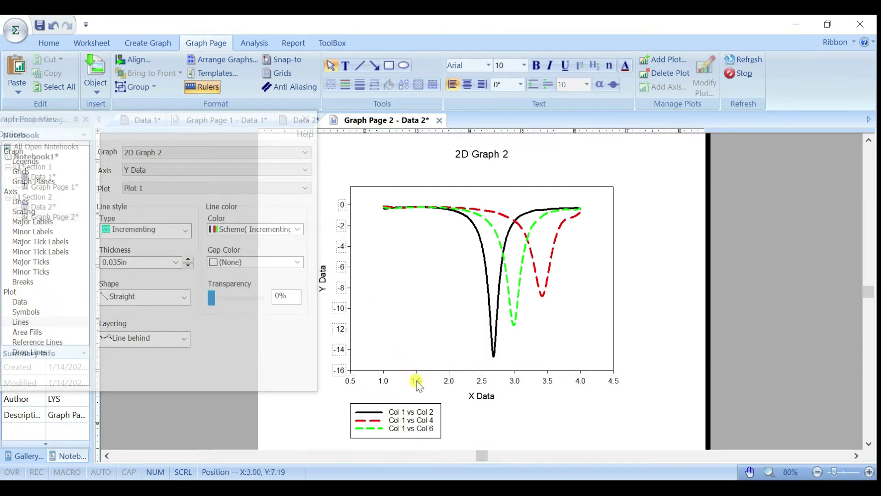
left_click(418, 381)
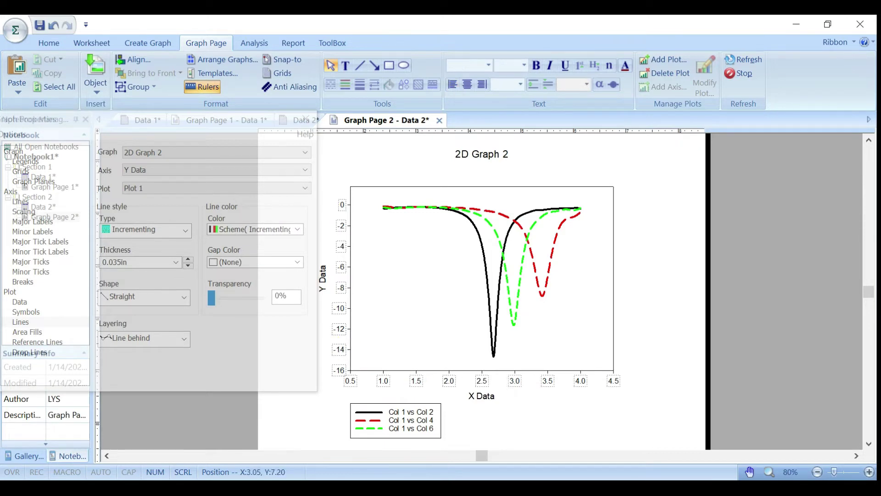
left_click(418, 381)
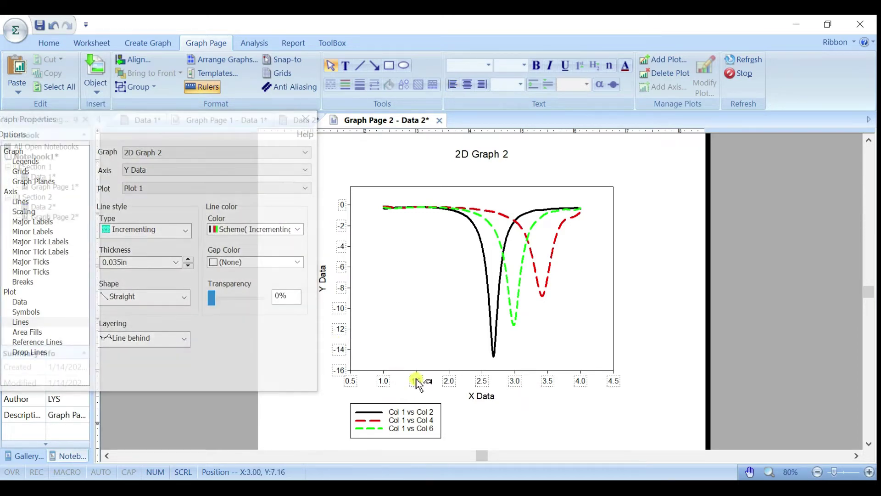
left_click(524, 65)
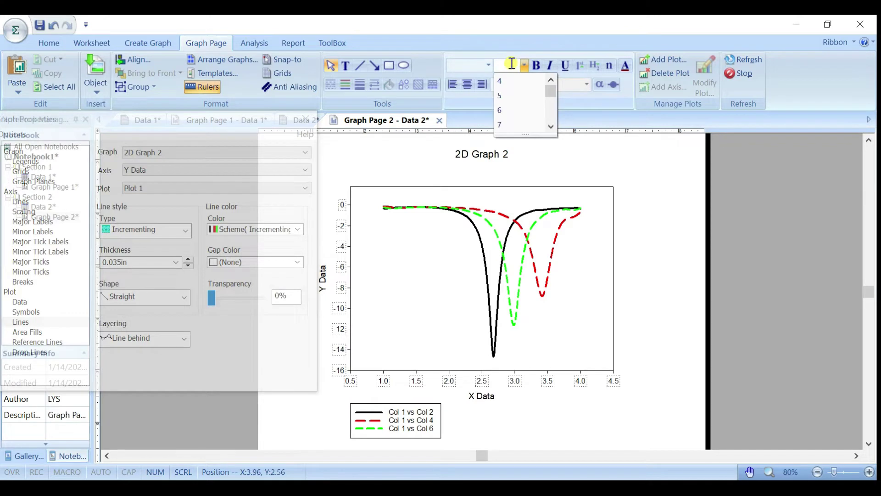
left_click(492, 63)
left_click(491, 63)
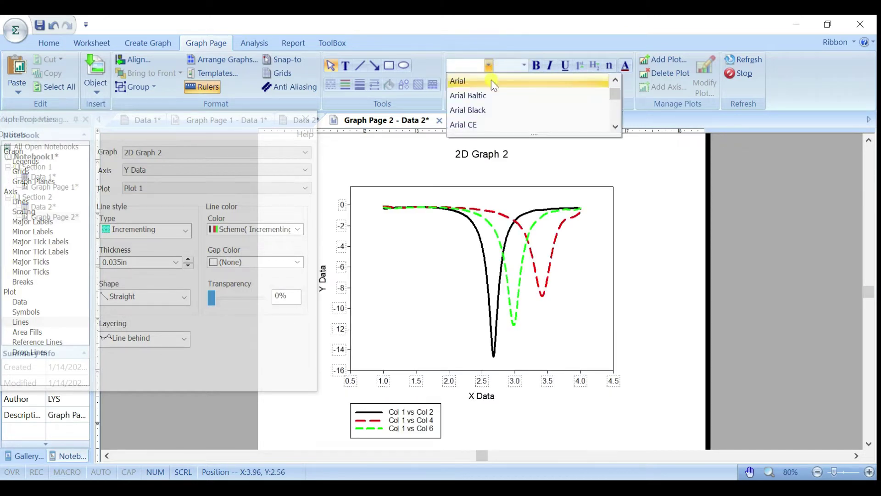
left_click(512, 80)
left_click(524, 66)
scroll(516, 115, "down", 1)
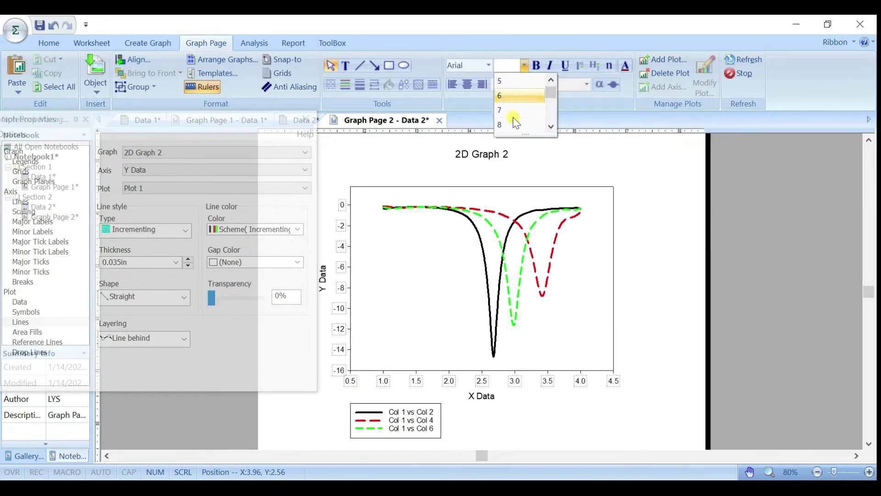
scroll(515, 122, "down", 3)
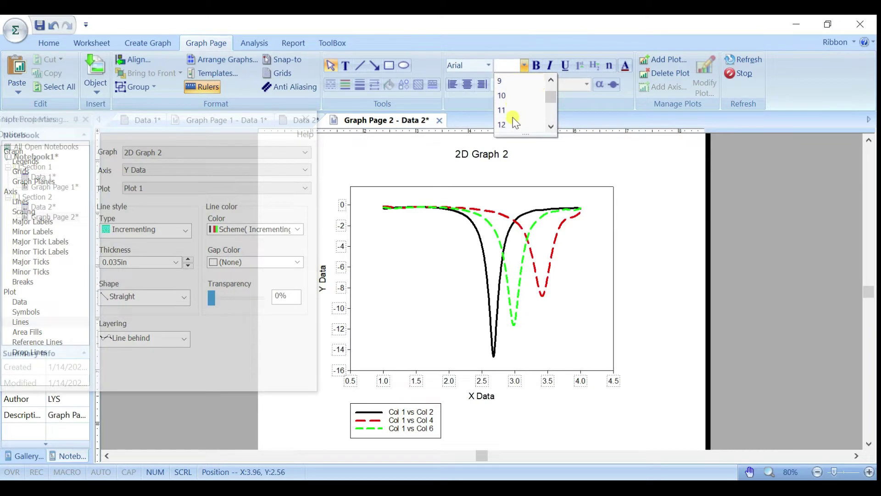
left_click(516, 123)
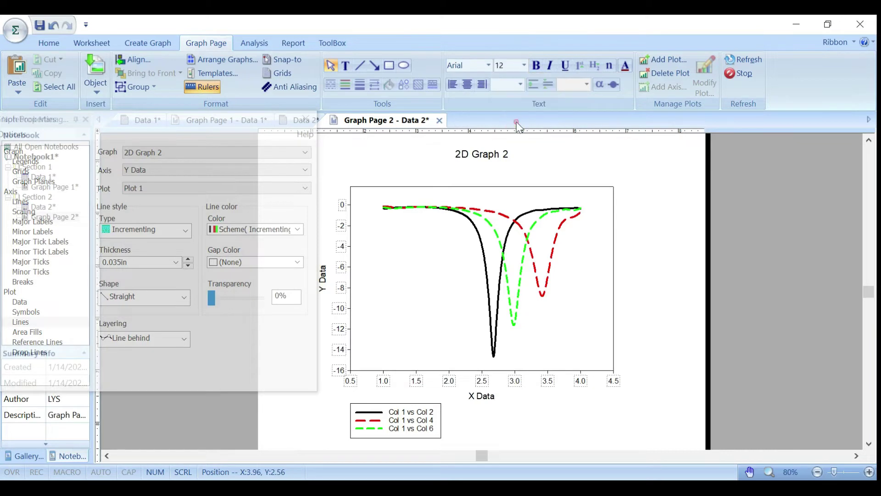
left_click(581, 396)
left_click(545, 382)
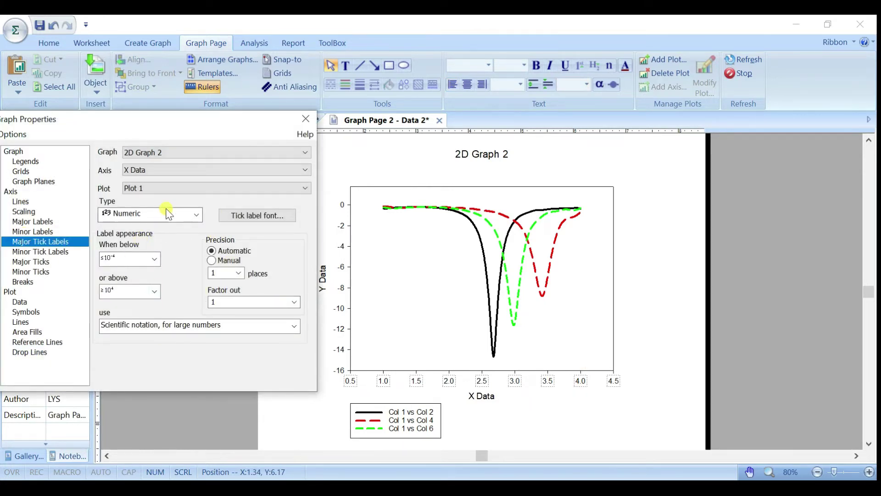
Enlarge the X-axis tick label font to 16 pt.
left_click(252, 217)
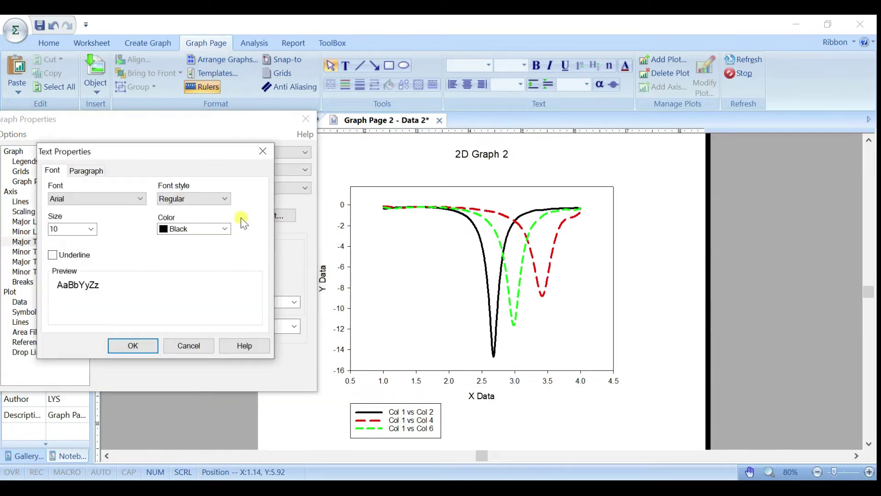
left_click(90, 229)
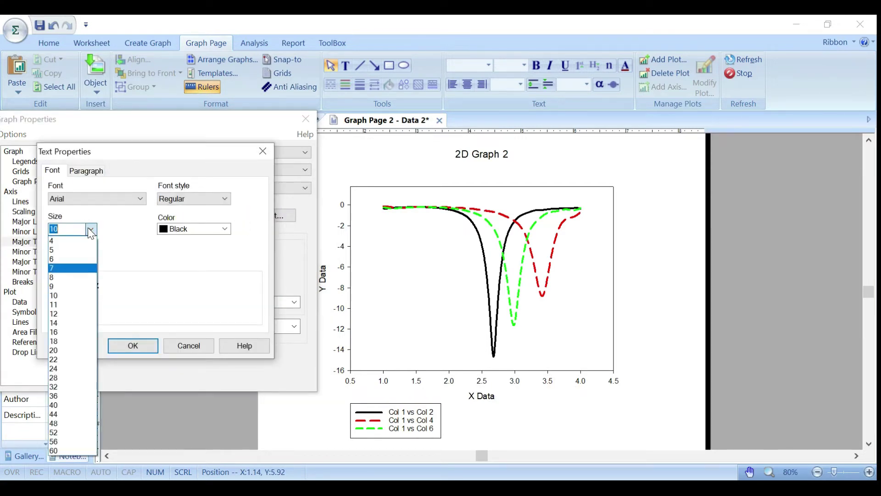
left_click(73, 331)
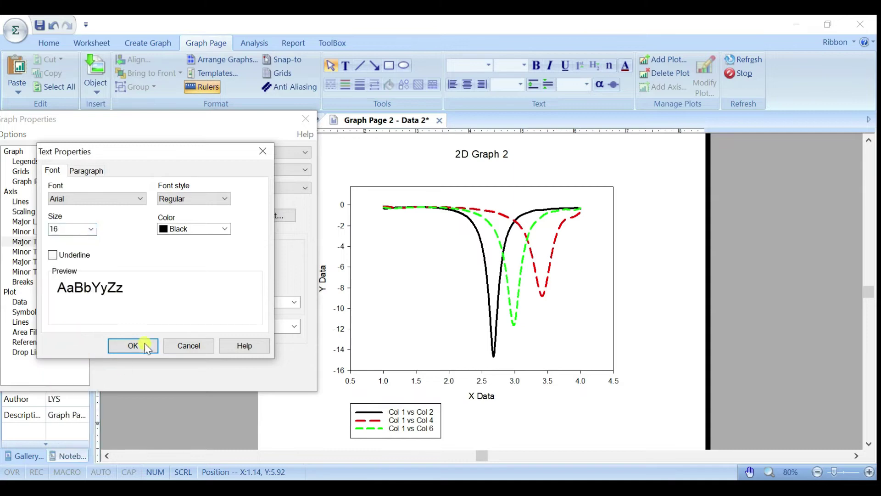
left_click(135, 345)
Enlarge the Y Data tick labels to Arial 16 and close Graph Properties.
left_click(340, 307)
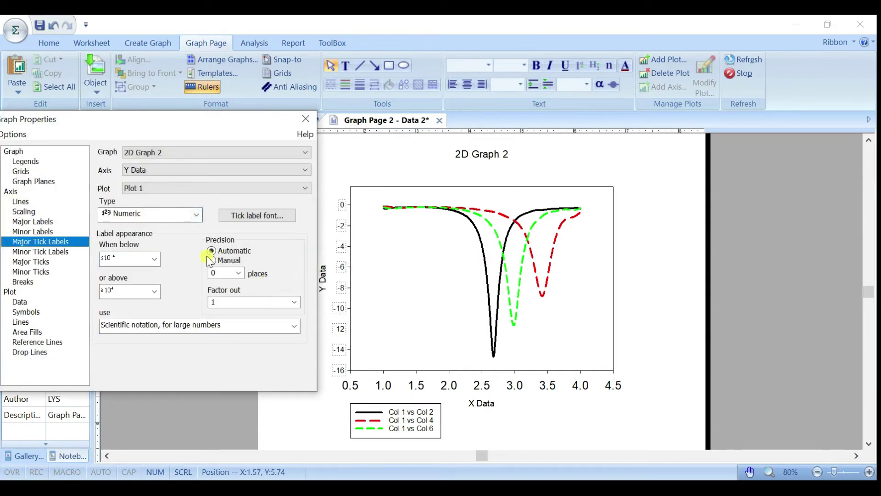
left_click(240, 219)
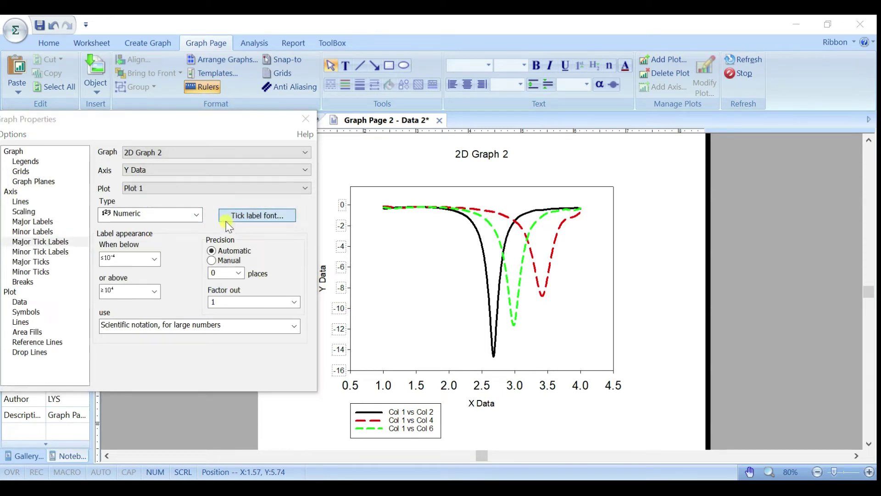
double_click(82, 228)
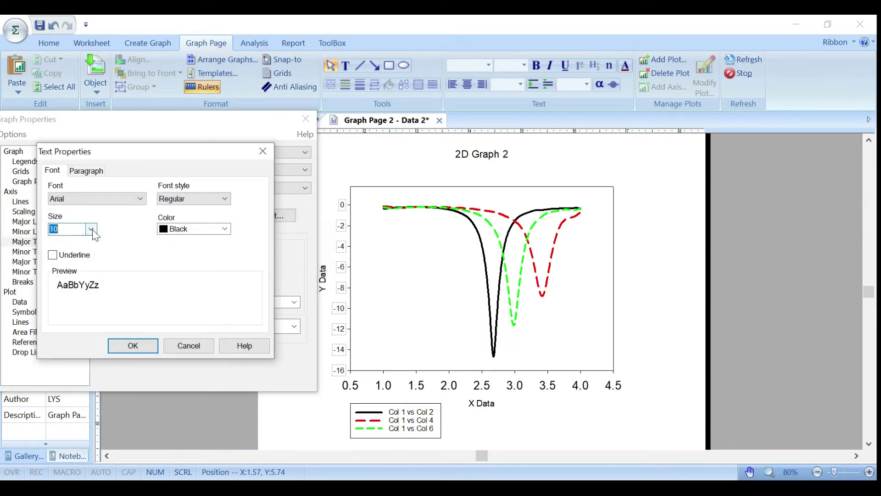
left_click(91, 229)
left_click(79, 327)
left_click(135, 346)
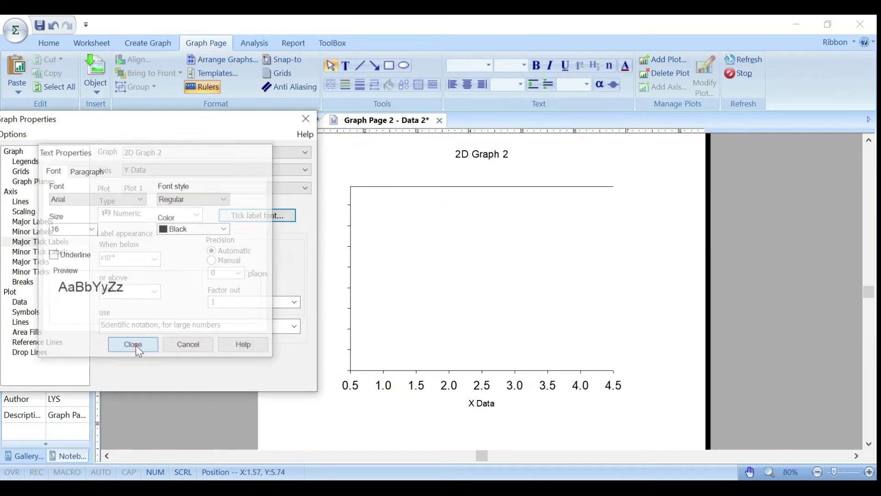
left_click_drag(261, 136, 723, 107)
left_click(799, 99)
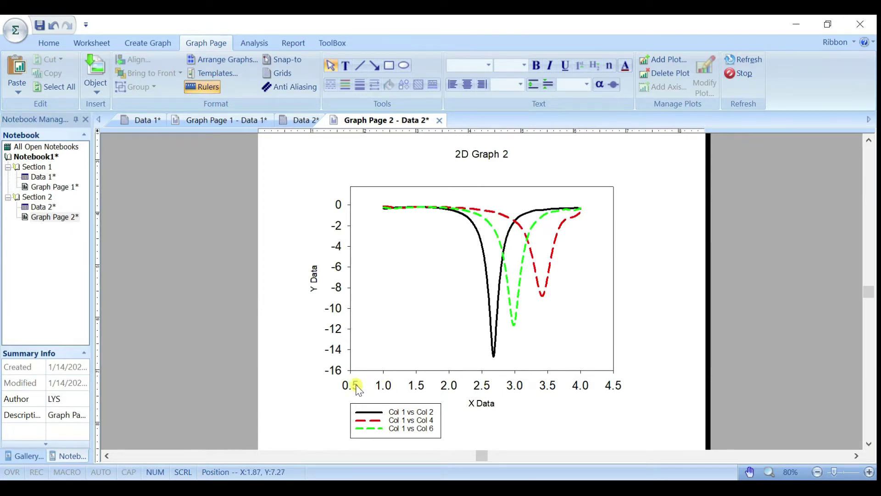
Show the X Data axis scaling settings, a linear range from 0.5 to 4.5.
double_click(572, 350)
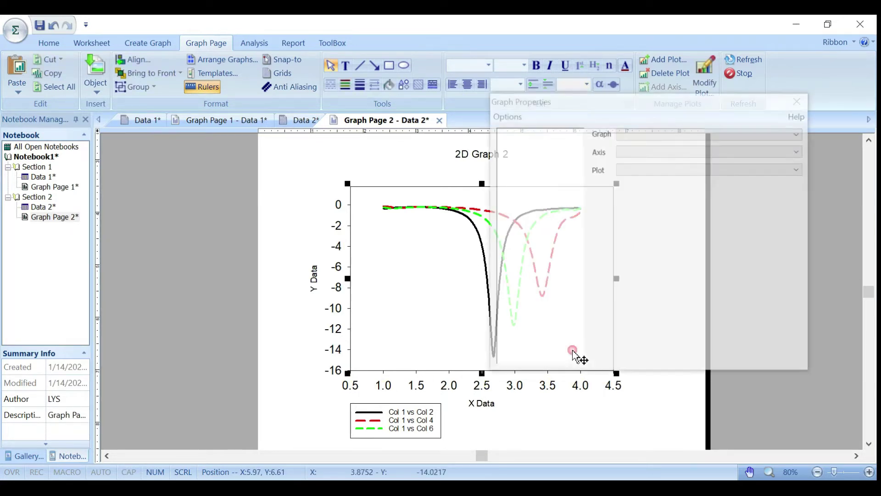
left_click(523, 193)
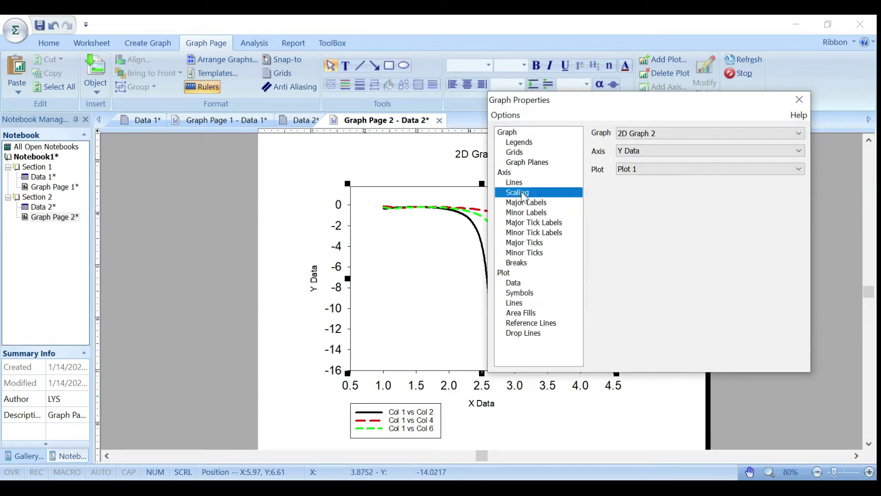
left_click_drag(589, 108, 621, 78)
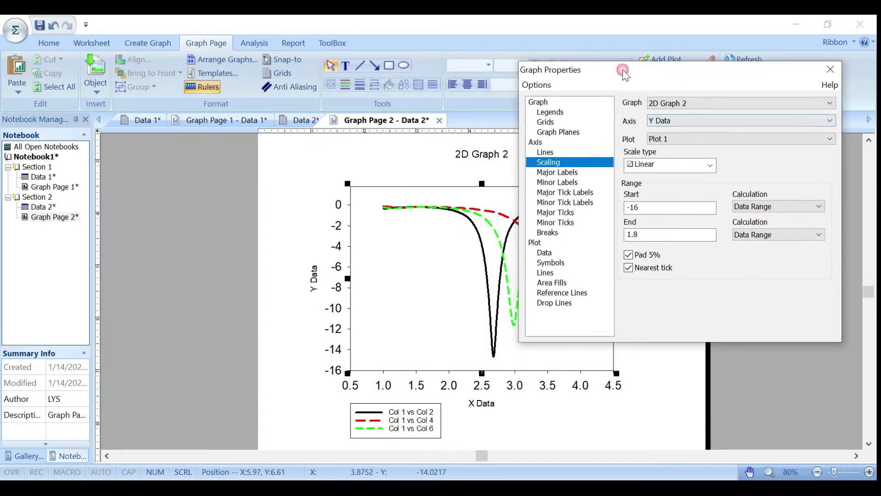
left_click(689, 119)
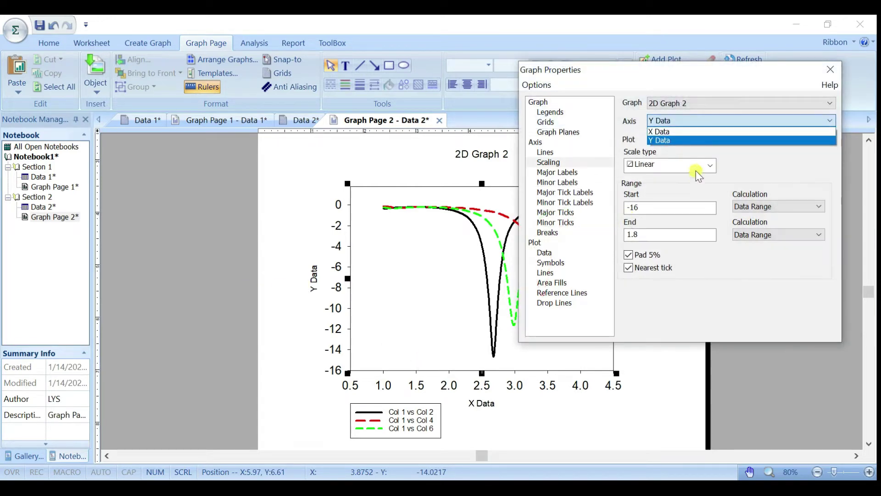
left_click(693, 131)
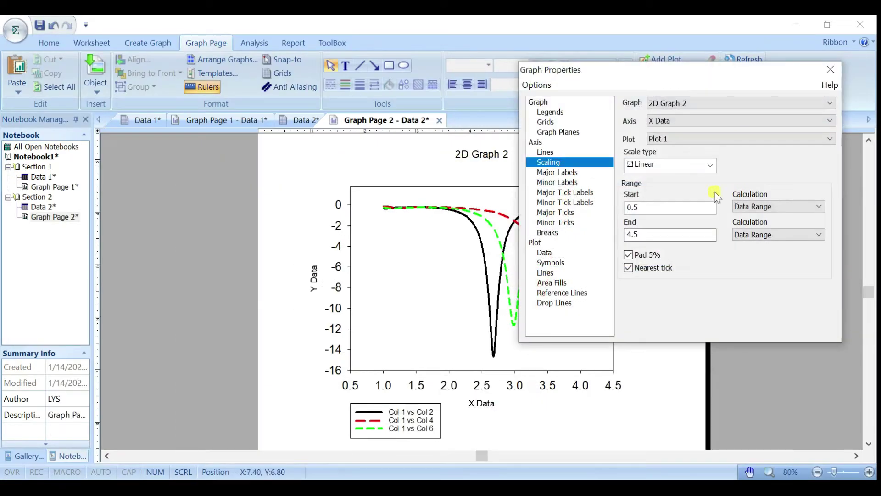
Change the X-axis range start from 0.5 to 1.
left_click(657, 207)
left_click_drag(657, 207, 610, 206)
type("1")
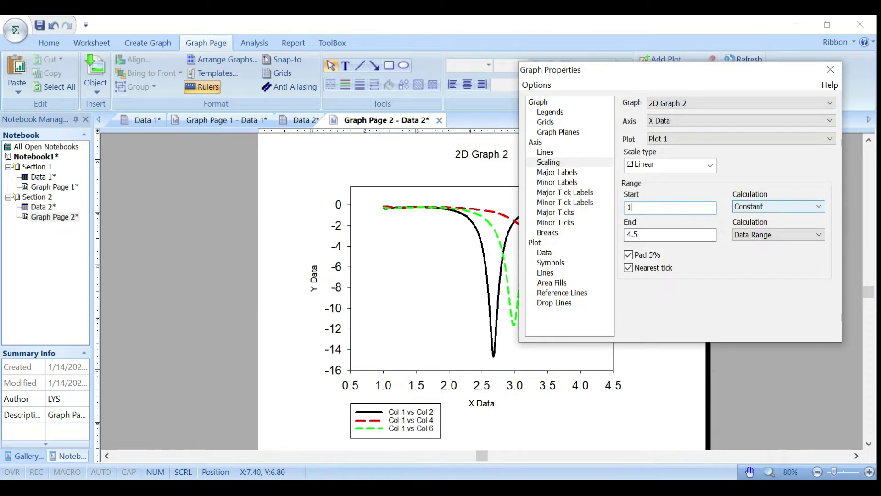
Change the X axis range end from 4.5 to 4 and apply it.
double_click(687, 236)
type("4")
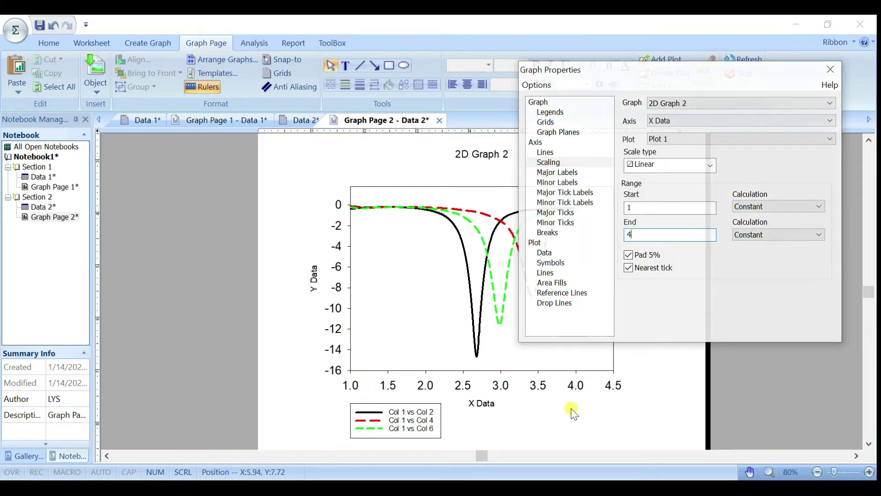
left_click(577, 203)
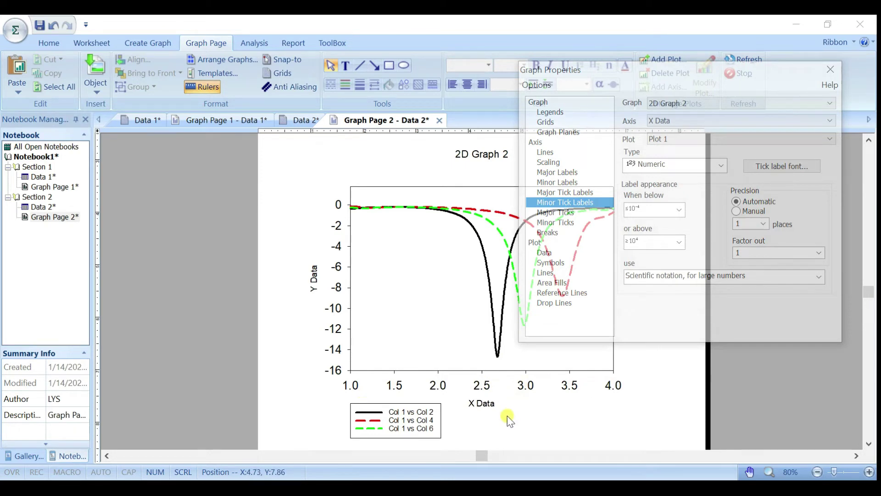
Rename the X axis title to 'Frequency, GHz'.
left_click(489, 406)
double_click(491, 408)
double_click(482, 430)
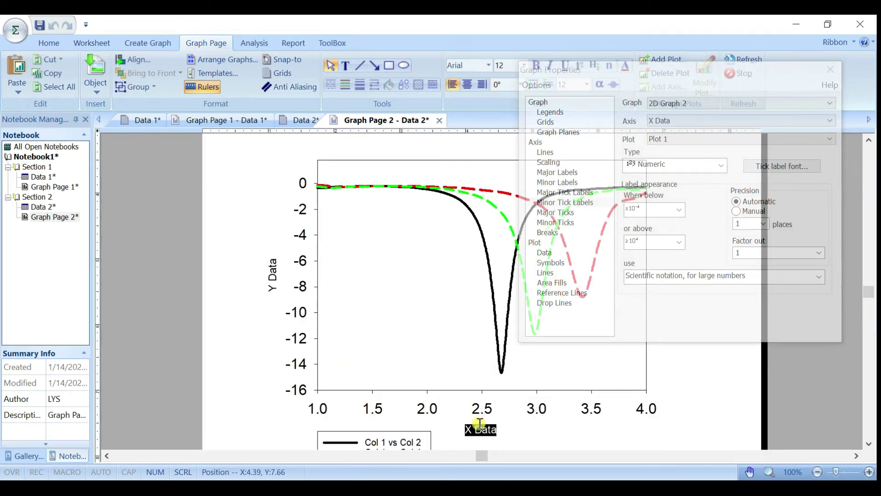
double_click(468, 430)
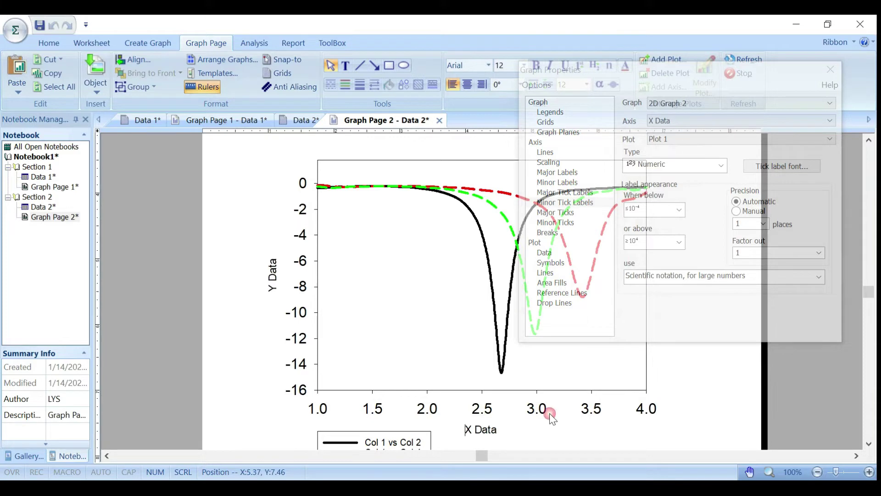
key("Delete")
key("Delete")
key("Delete")
key("Delete")
key("BackSpace")
key("BackSpace")
type("Frequency, GHz")
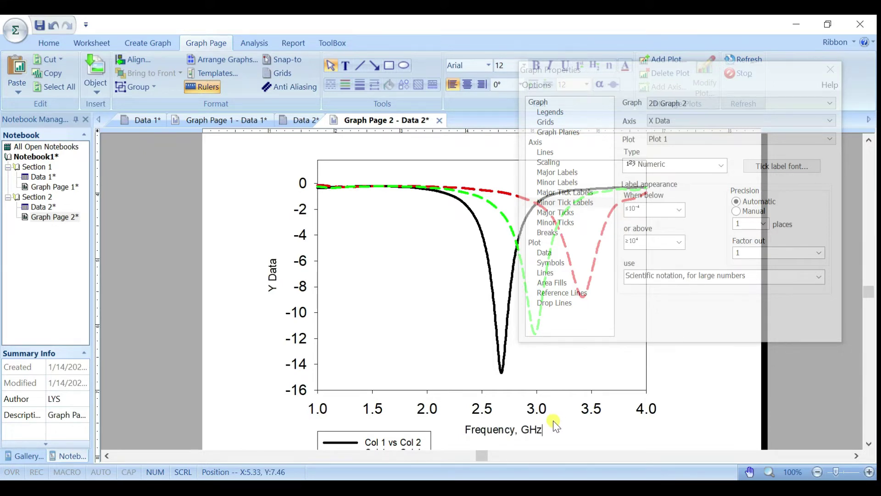
left_click(552, 421)
Make the 'Frequency, GHz' axis title bold at 14 pt.
left_click(505, 405)
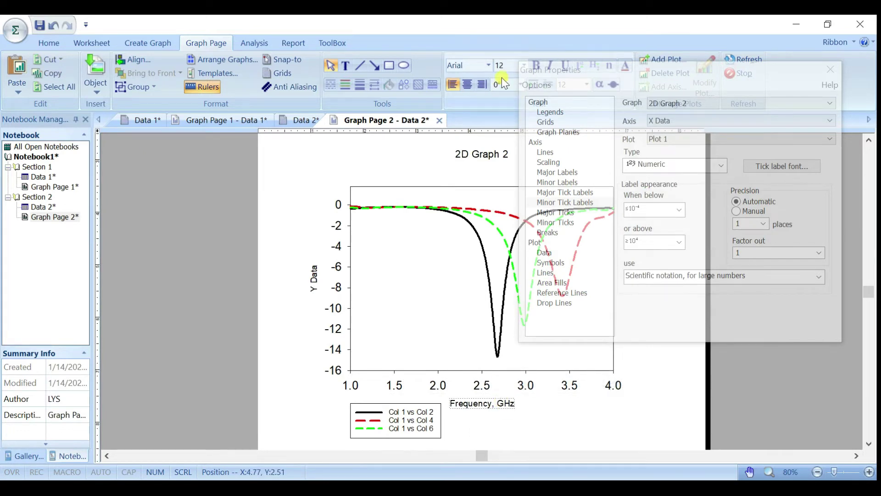
left_click_drag(553, 71, 615, 77)
left_click(537, 65)
left_click(523, 65)
left_click(513, 97)
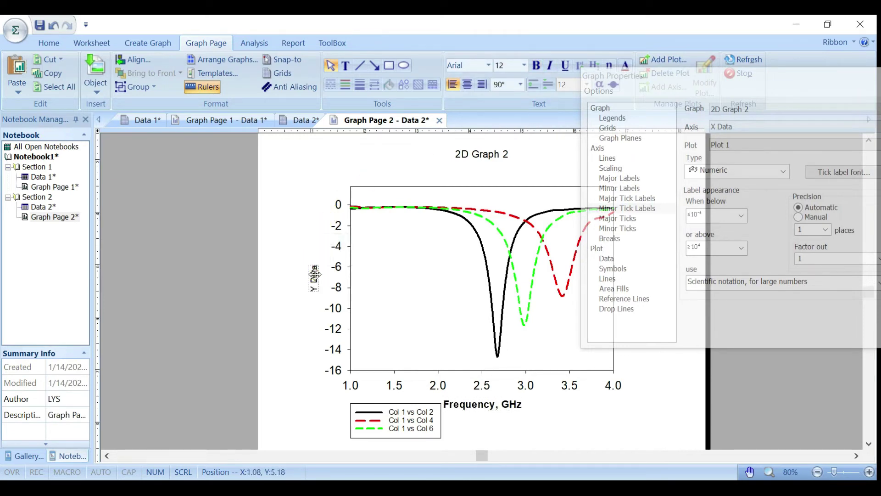
Rename the Y axis title to 'S11, dB' in bold 14 pt.
double_click(326, 285)
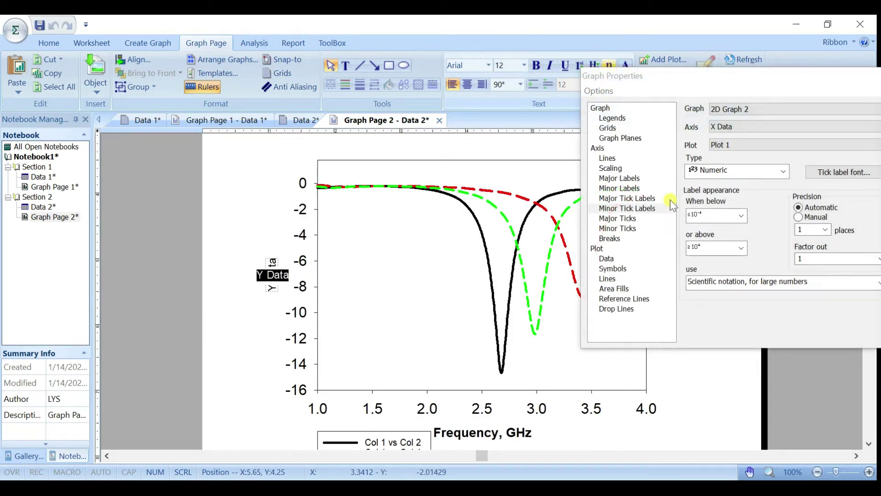
type("S11, dB")
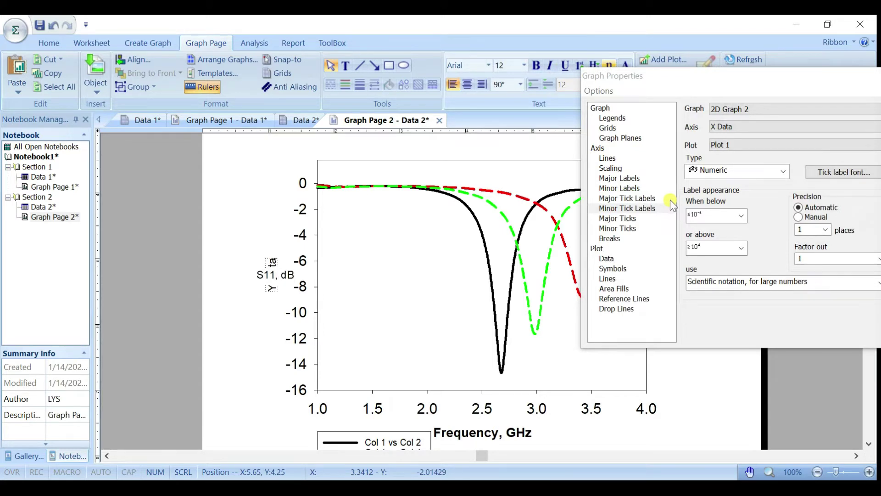
left_click(524, 67)
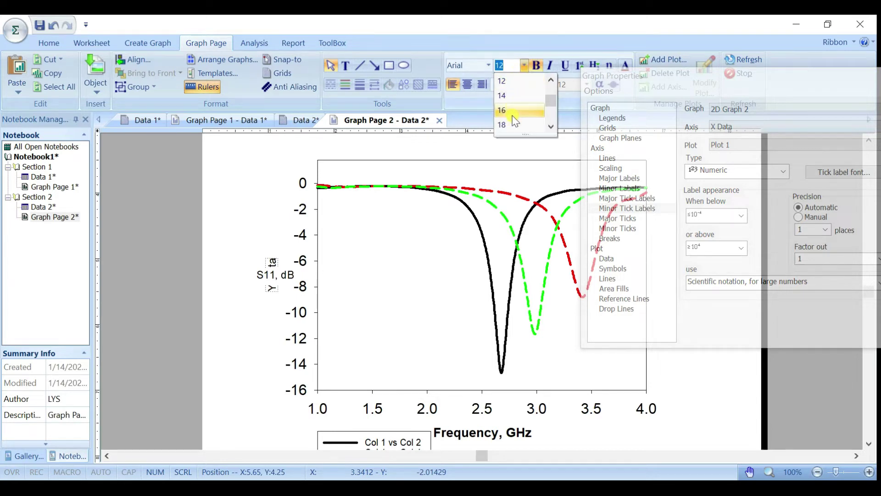
left_click(511, 97)
left_click(418, 283)
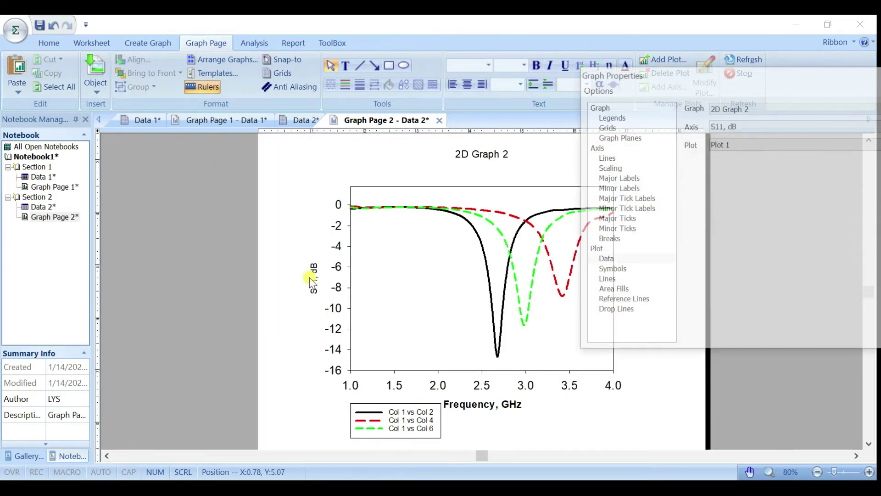
left_click(310, 278)
left_click(523, 65)
left_click(510, 93)
left_click(536, 65)
Close Graph Properties and start retitling the graph to 'S11 vs Frequency'.
left_click_drag(761, 79, 314, 93)
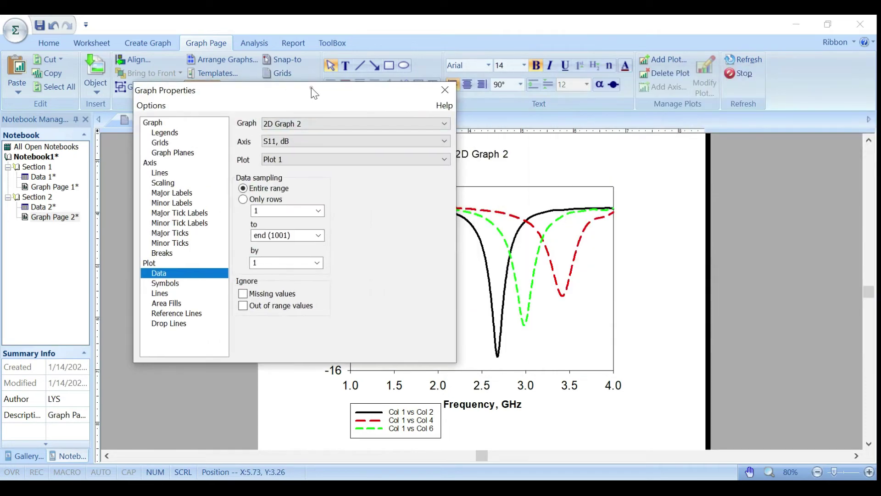
left_click(444, 90)
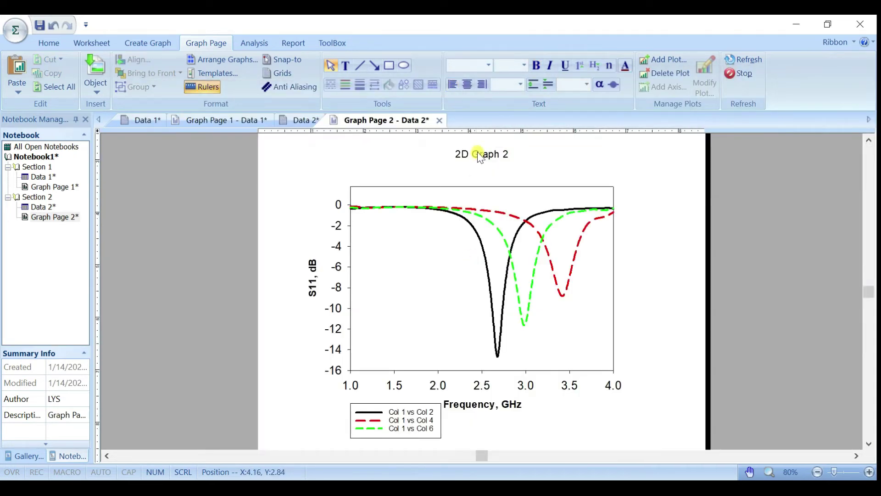
left_click(477, 152)
left_click(477, 152)
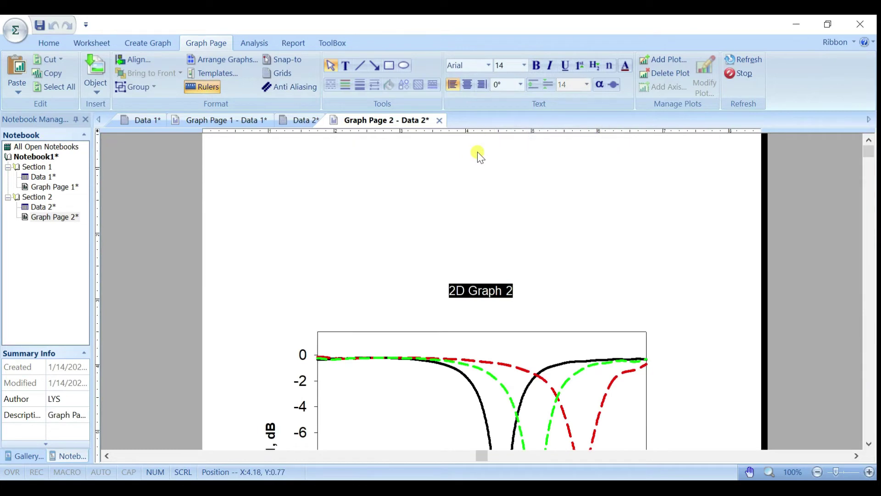
type("S11 vs Frequency")
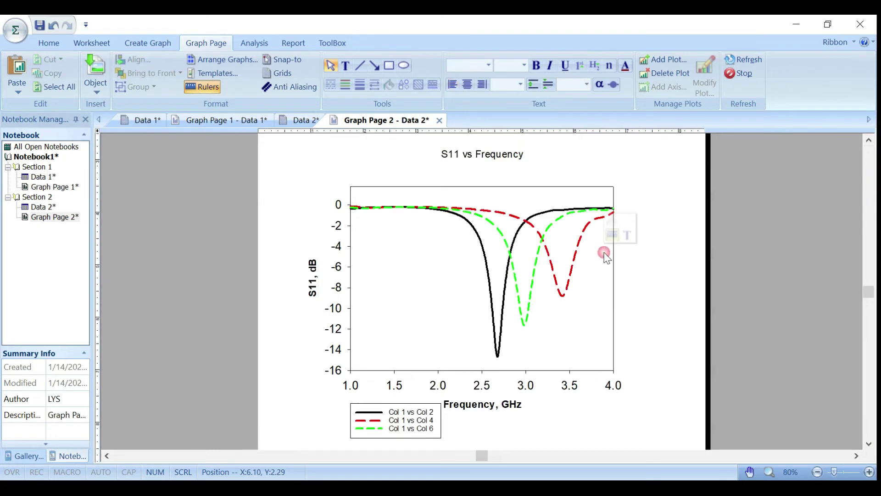
scroll(605, 257, "down", 1)
Drag the legend into the plot's lower-left corner.
left_click(367, 385)
left_click(362, 380)
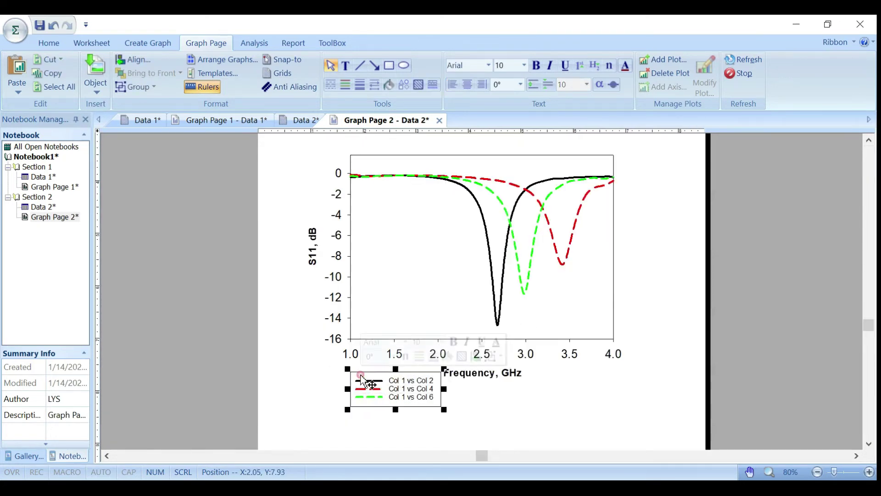
left_click_drag(361, 380, 367, 299)
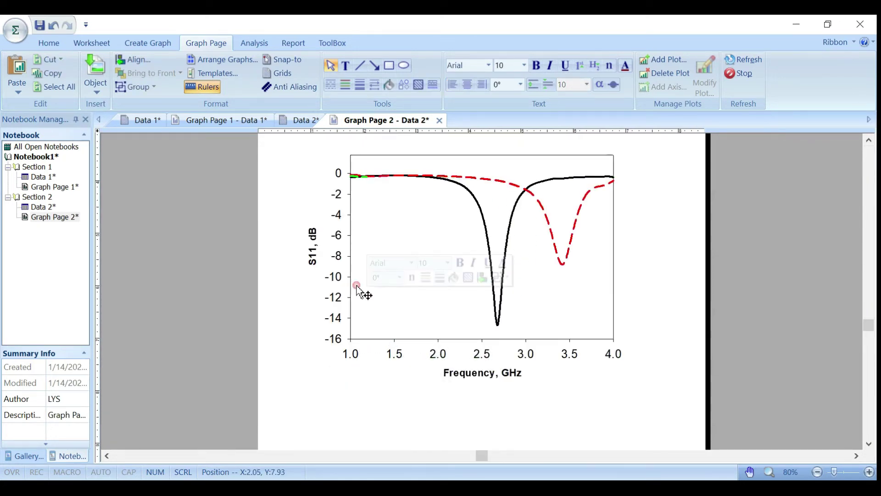
Rename the first two legend entries to 'Sample 1' and 'Sample 2'.
double_click(403, 305)
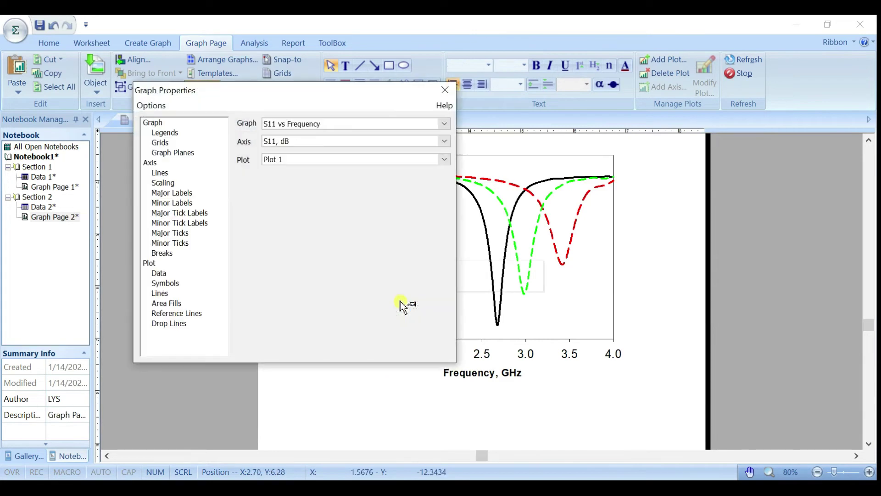
left_click_drag(296, 275, 245, 276)
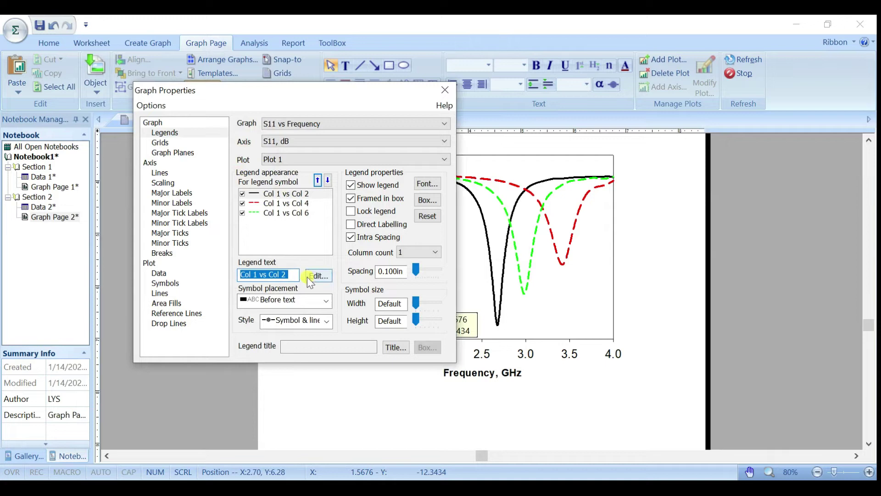
type("Sample 1")
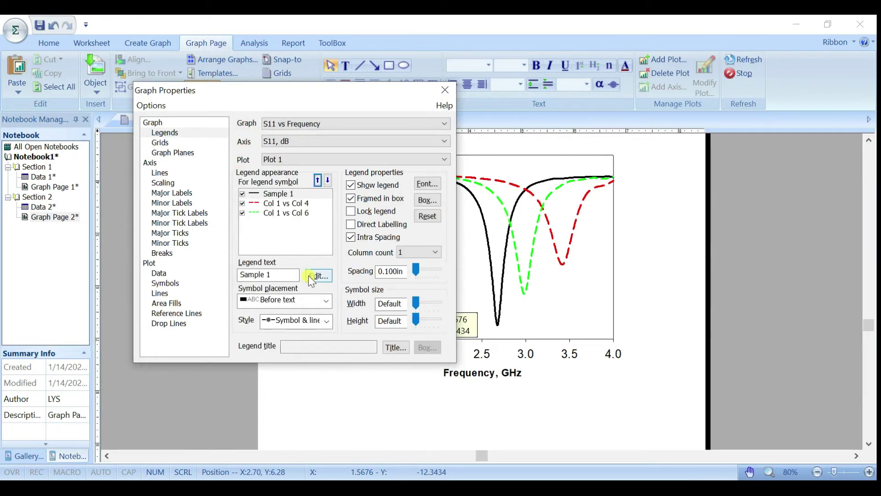
left_click(279, 203)
left_click_drag(289, 277, 193, 275)
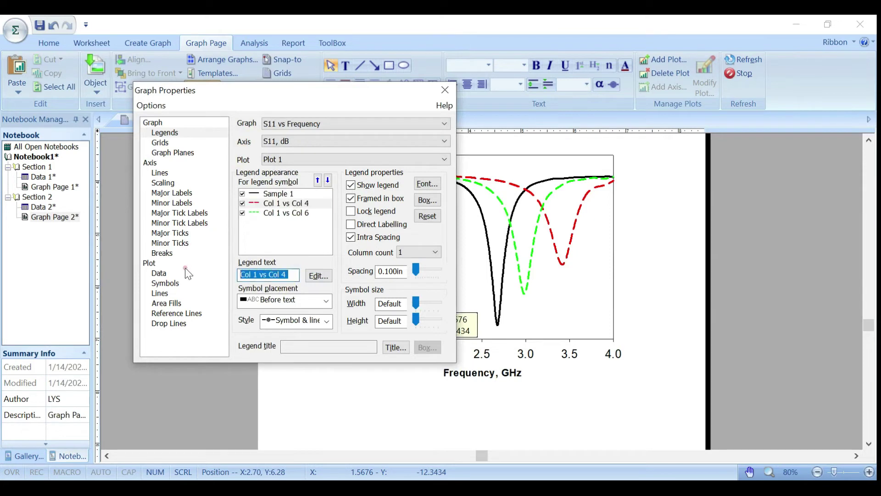
type("Sample 2")
key("Return")
Rename the third legend entry to 'Sample 3' and close the properties window.
left_click(278, 213)
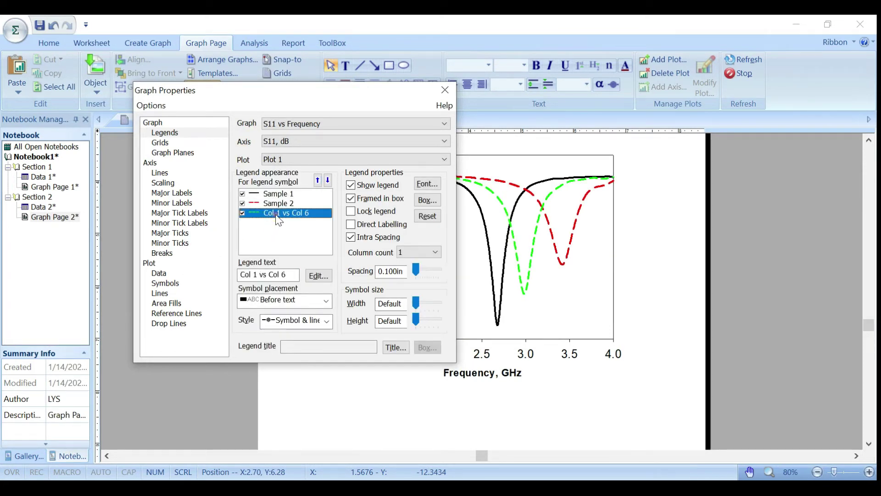
left_click_drag(296, 276, 225, 268)
type("Sa")
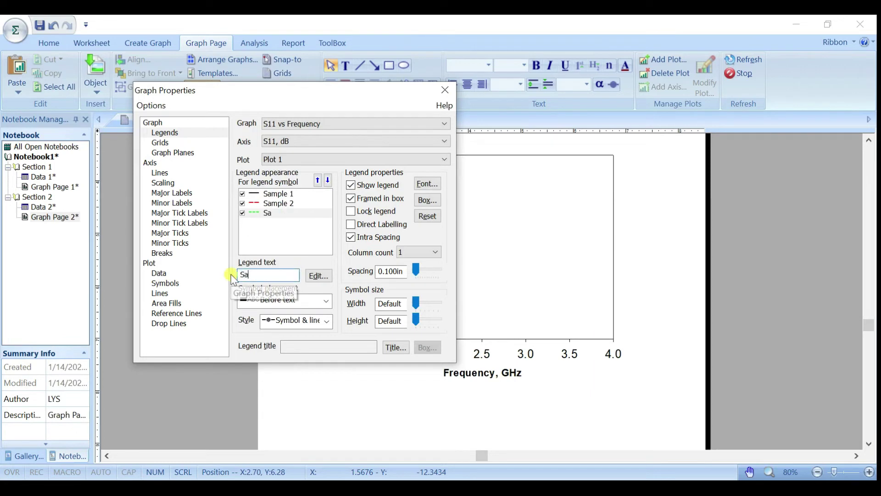
type("mple 43")
key("BackSpace")
key("BackSpace")
type("3")
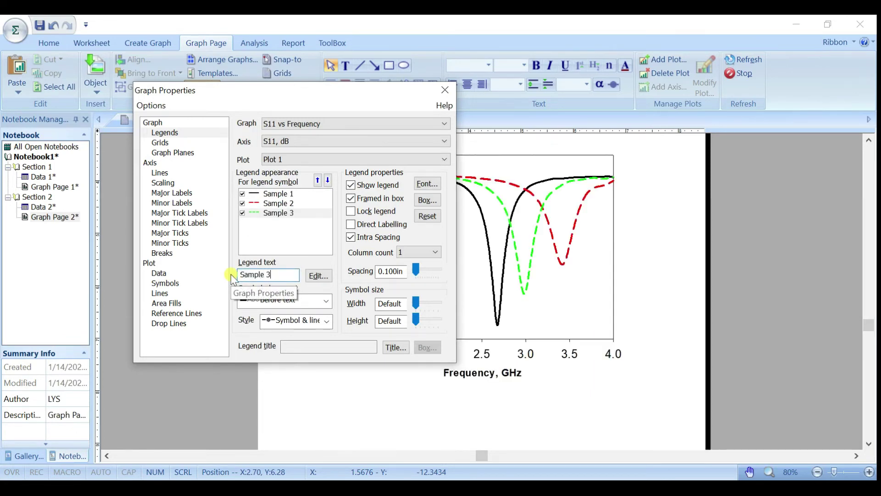
key("Return")
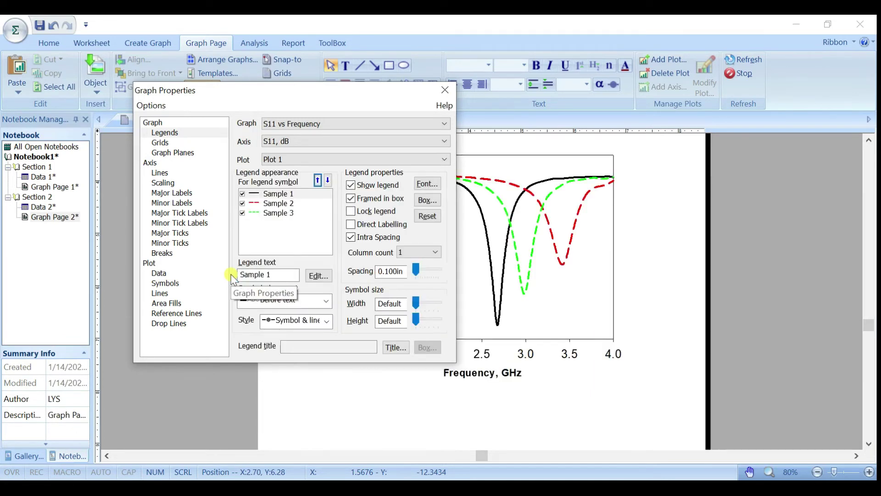
left_click(577, 308)
left_click(445, 90)
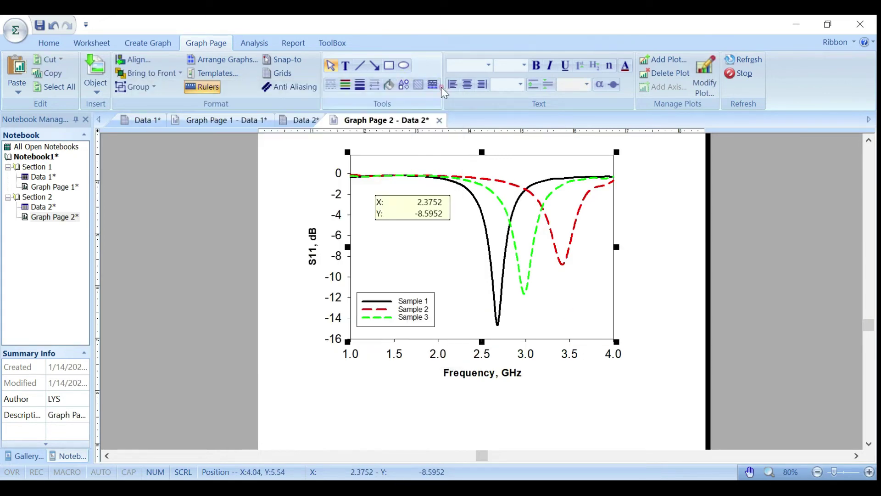
Make the legend text bold at 12 pt and nudge it into the lower-left corner.
left_click(675, 265)
left_click(410, 293)
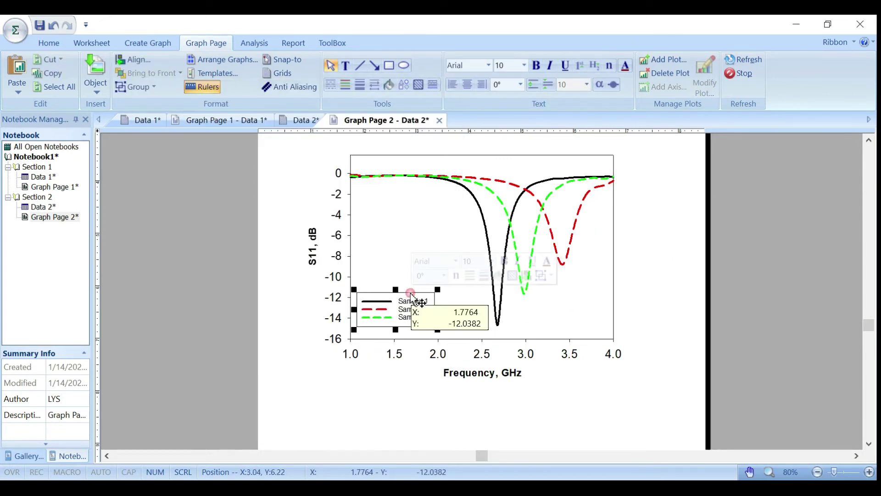
left_click(524, 65)
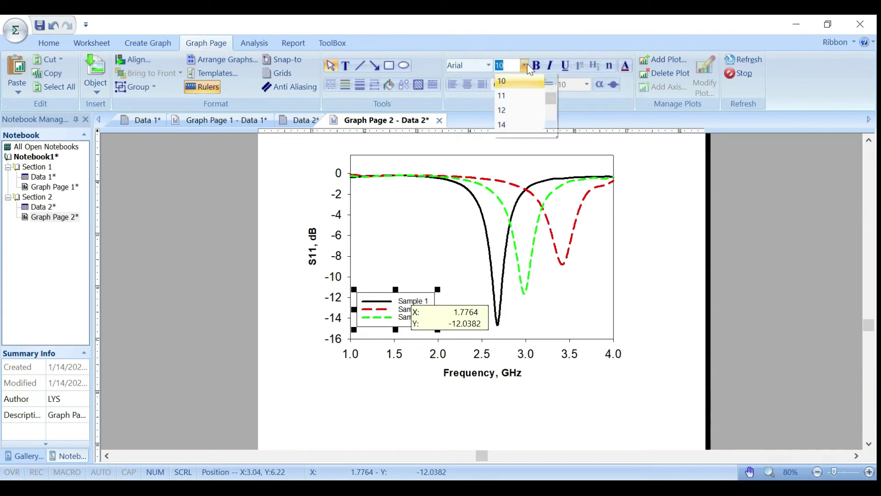
left_click(512, 112)
left_click(537, 65)
left_click(430, 254)
left_click_drag(414, 299, 403, 279)
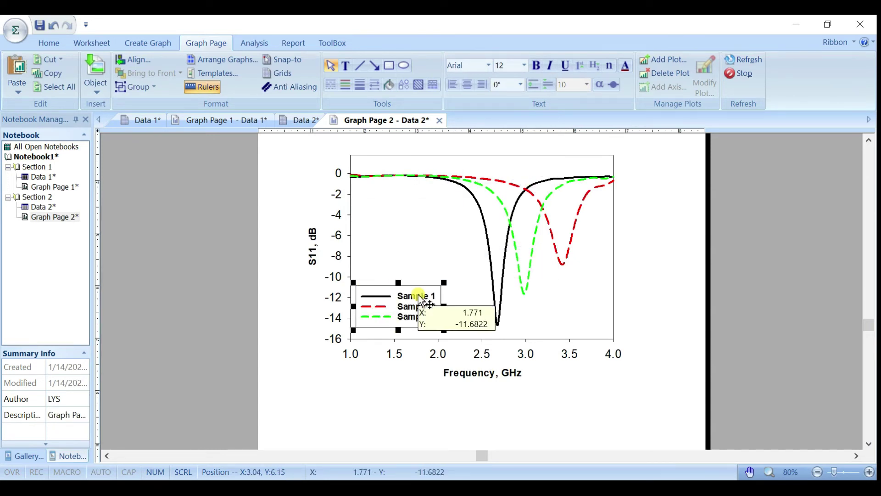
Turn off the legend's 'Framed in box' option and close Graph Properties.
double_click(418, 289)
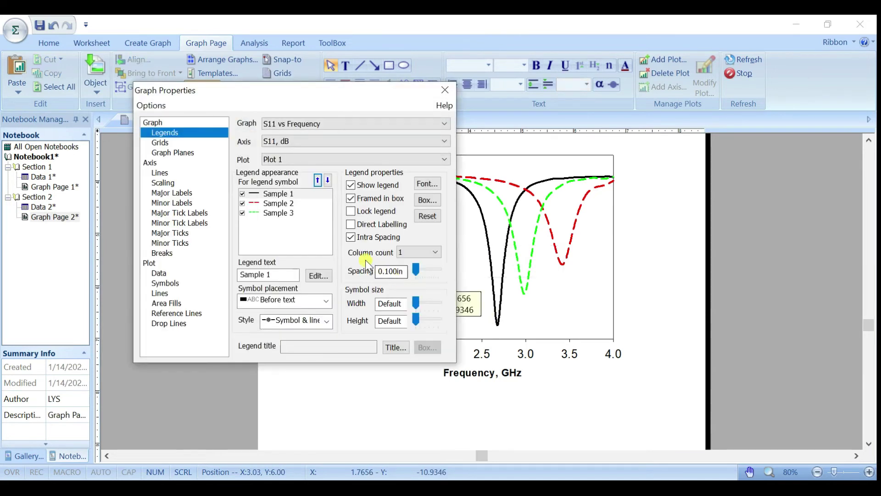
left_click(352, 185)
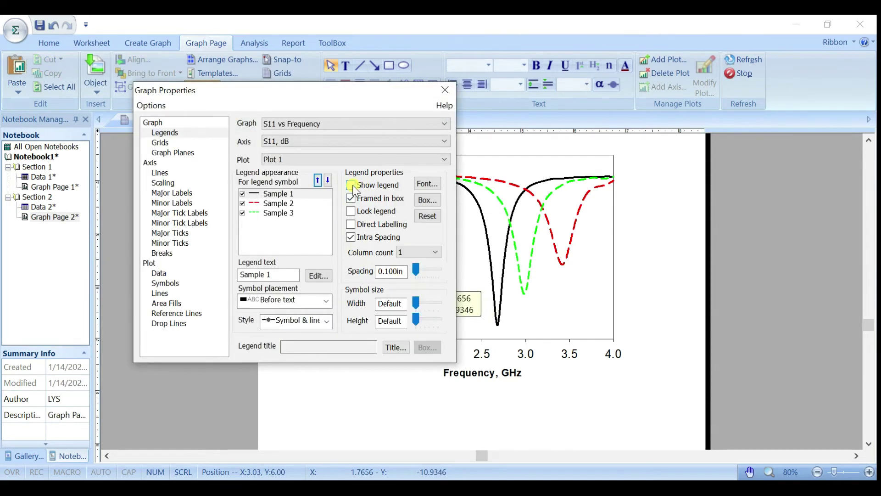
left_click(351, 199)
left_click_drag(321, 99, 702, 112)
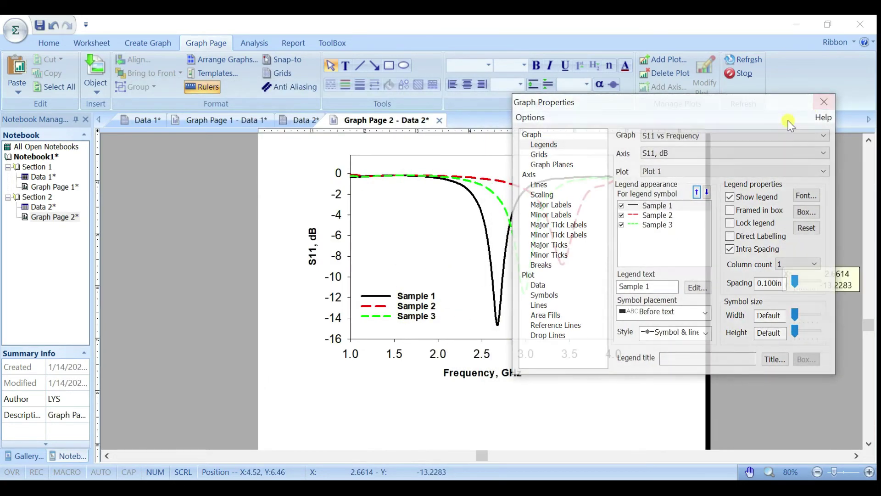
left_click(821, 104)
left_click(662, 264)
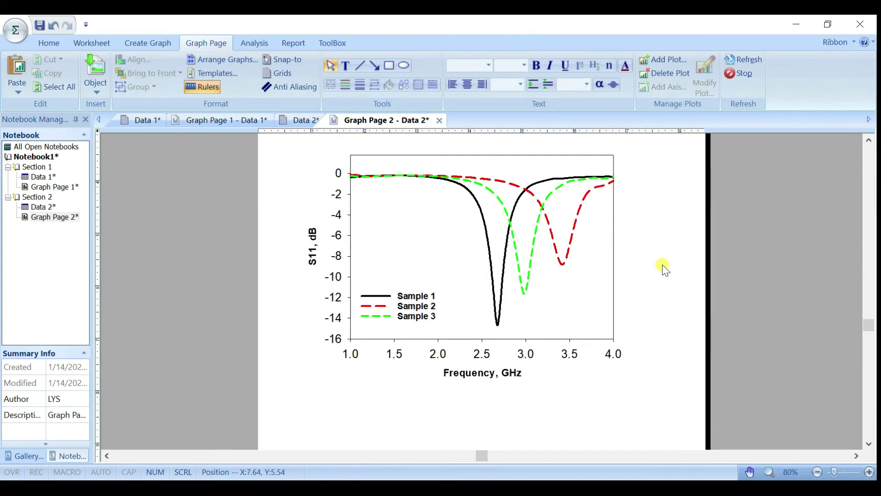
left_click(869, 140)
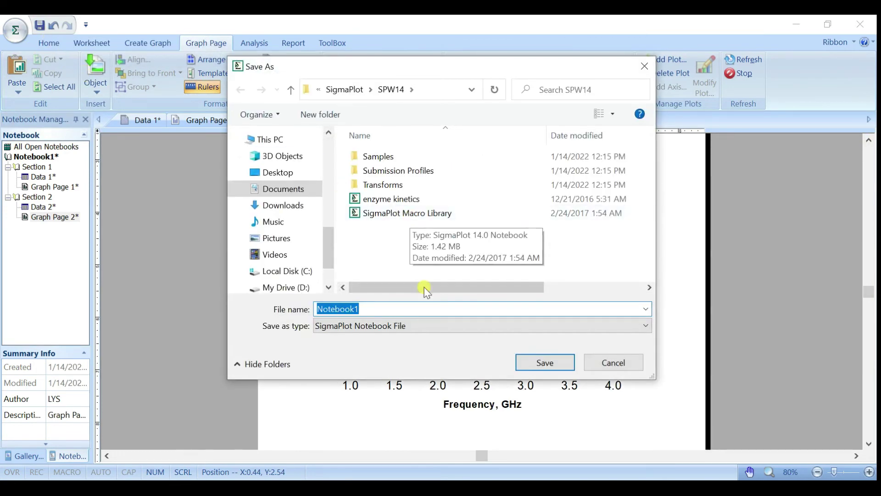
left_click(425, 326)
left_click(425, 328)
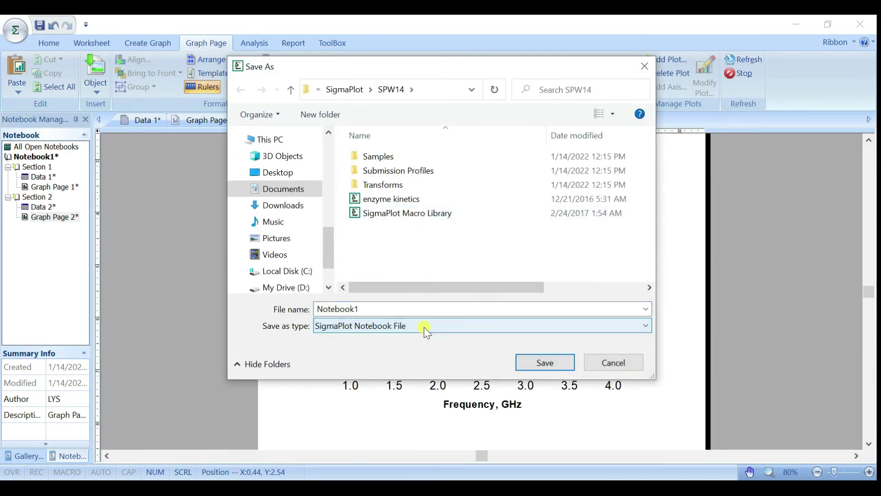
left_click(426, 326)
left_click(596, 330)
left_click(622, 369)
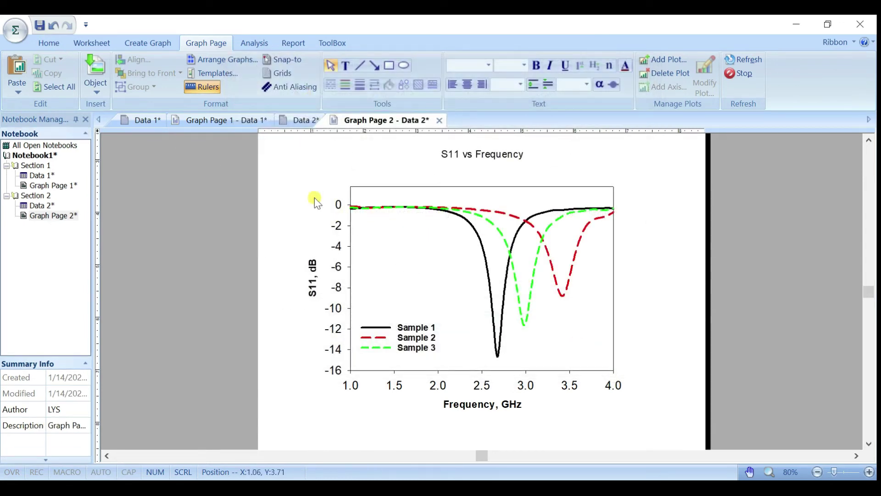
left_click(596, 263)
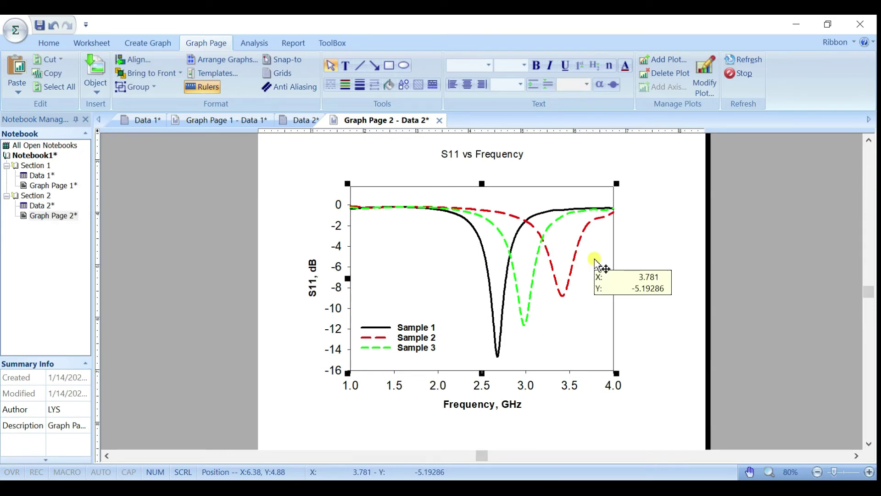
Export the graph as a JPEG named 'Graph 1' to Downloads at 300 dpi.
right_click(587, 254)
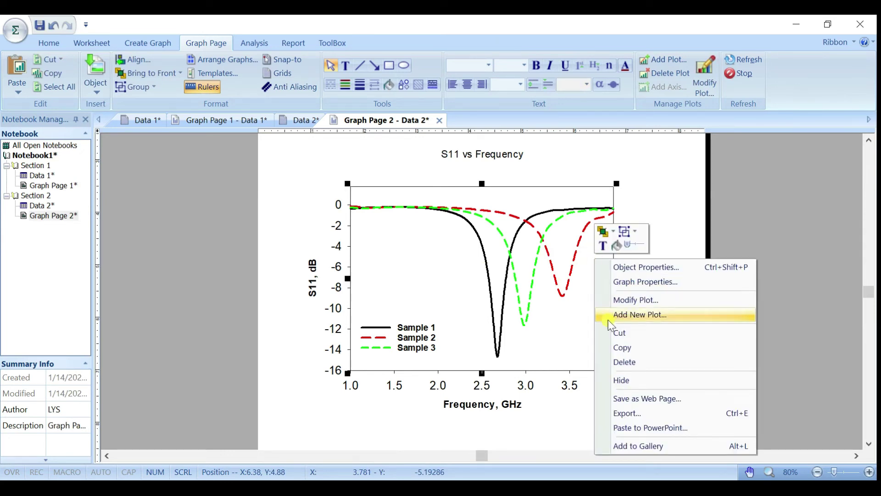
left_click(635, 413)
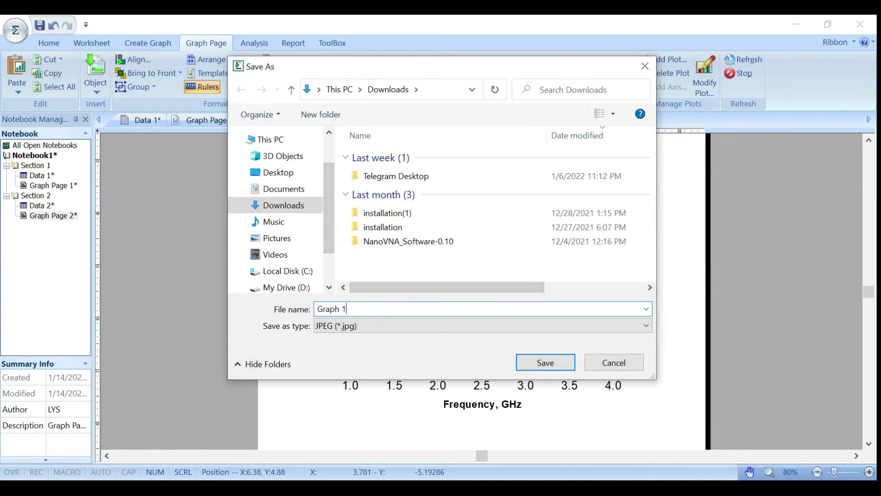
key("Return")
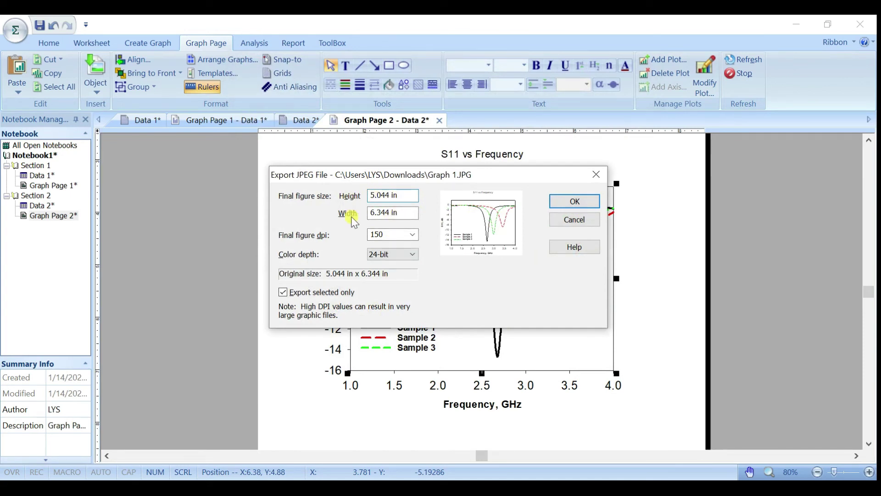
left_click(413, 235)
left_click(391, 271)
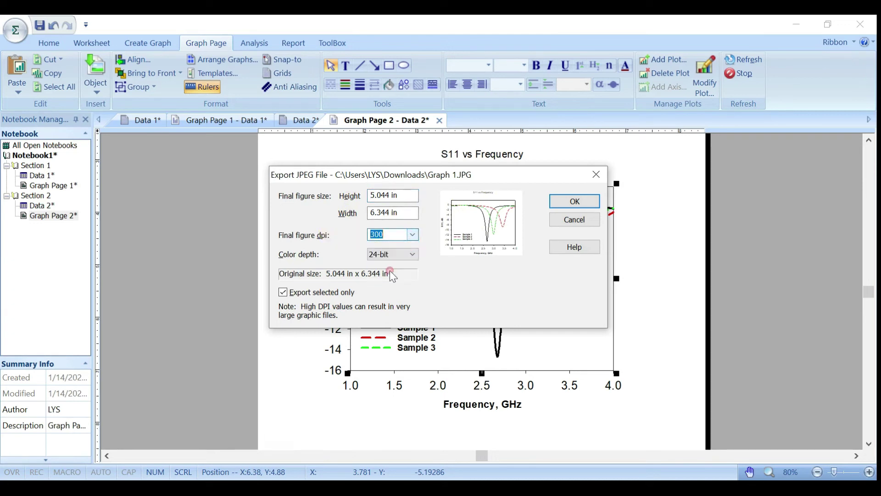
left_click(576, 202)
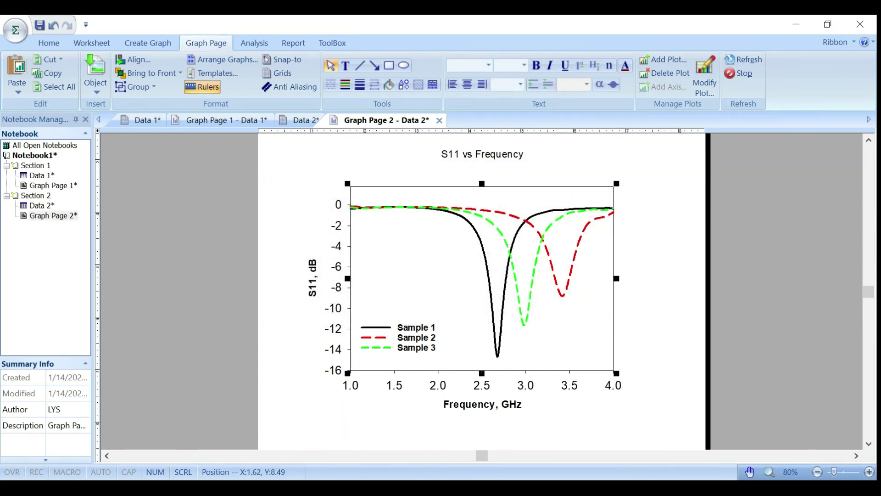
Open Downloads in File Explorer and preview the exported Graph 1 image.
key("alt+Tab")
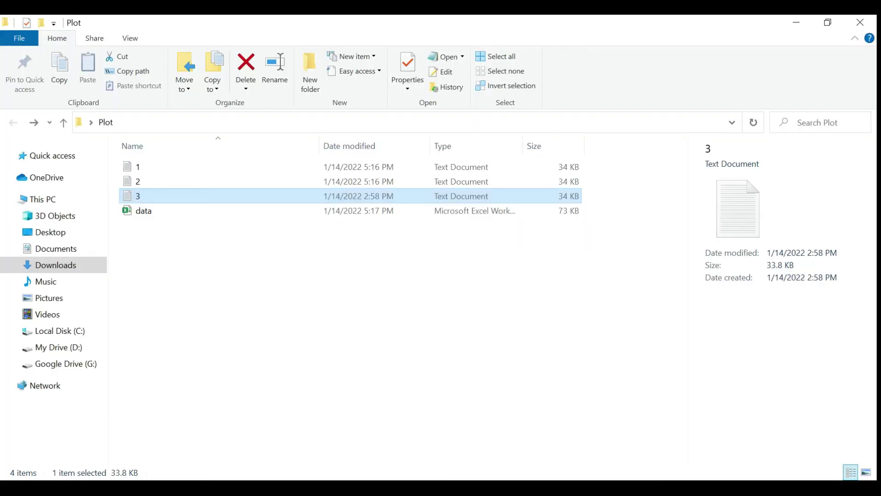
left_click(43, 265)
left_click(145, 189)
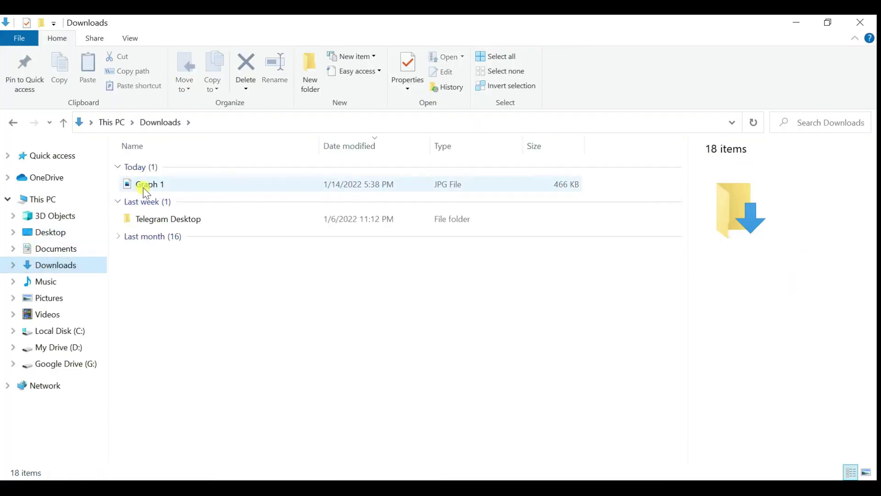
double_click(145, 188)
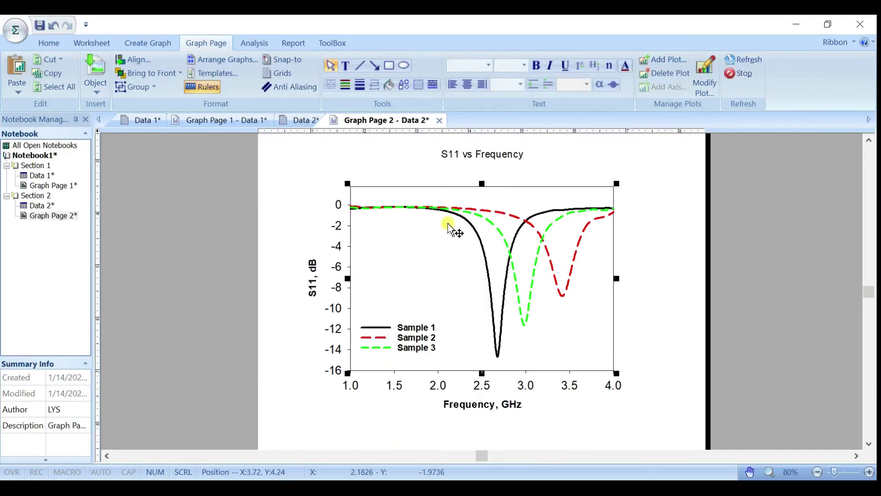
mouse_move(523, 289)
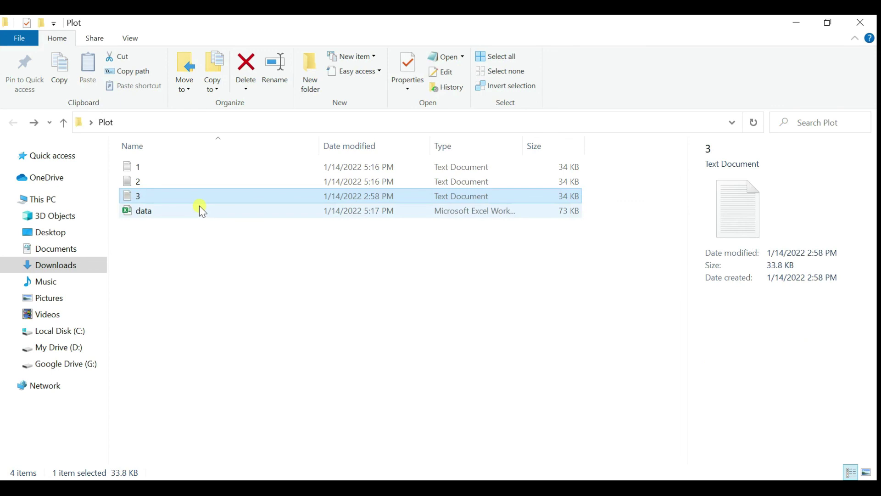
Open data.xlsx in Excel, copy all its data, and return to SigmaPlot.
left_click(201, 210)
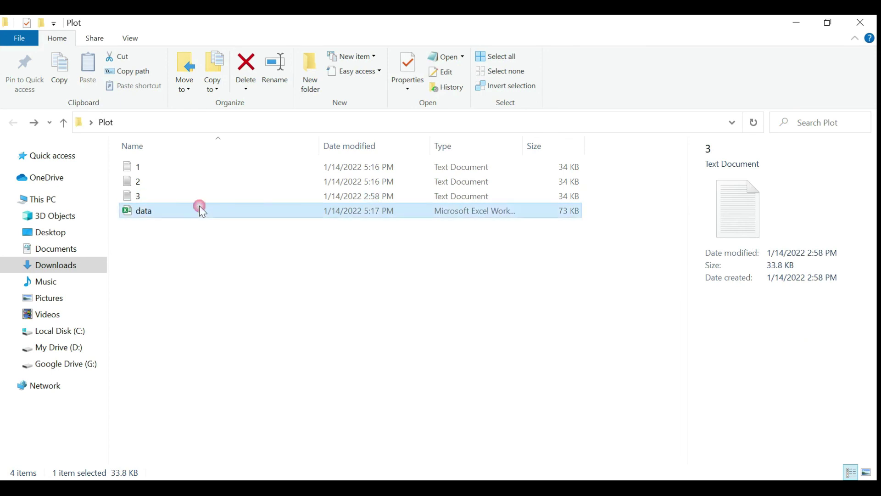
double_click(201, 211)
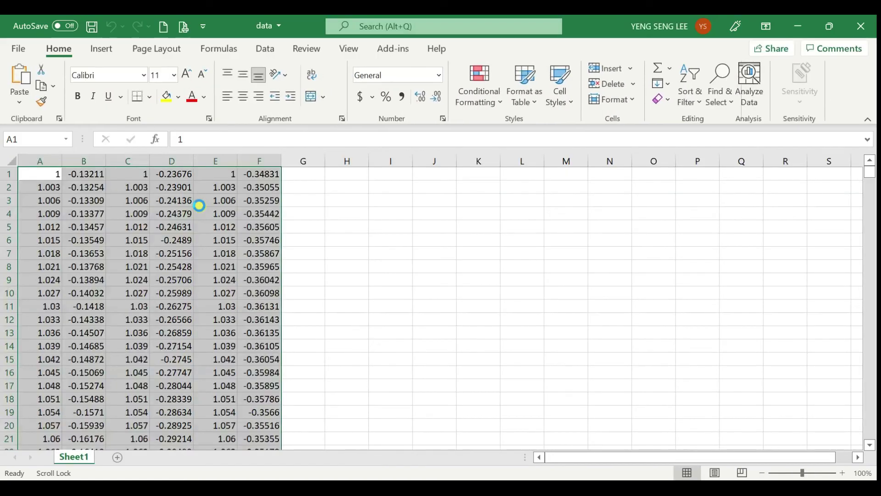
left_click(137, 213)
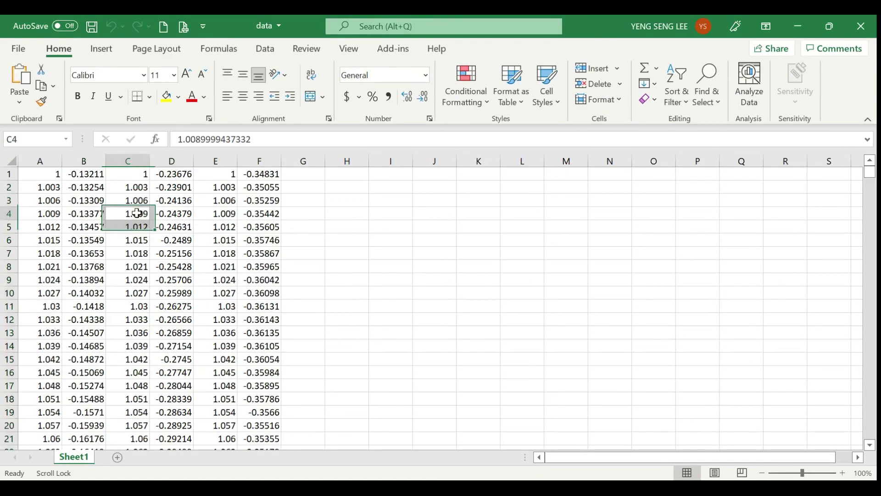
key("ctrl+a")
key("ctrl+c")
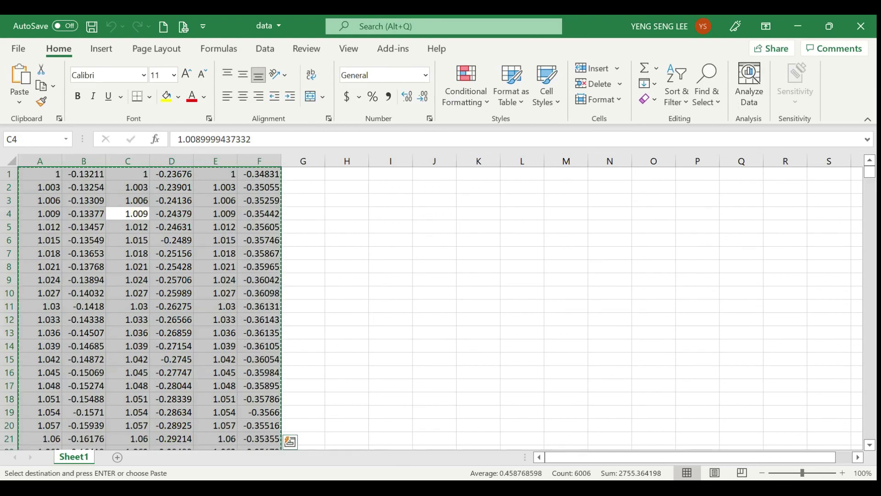
key("alt+Tab")
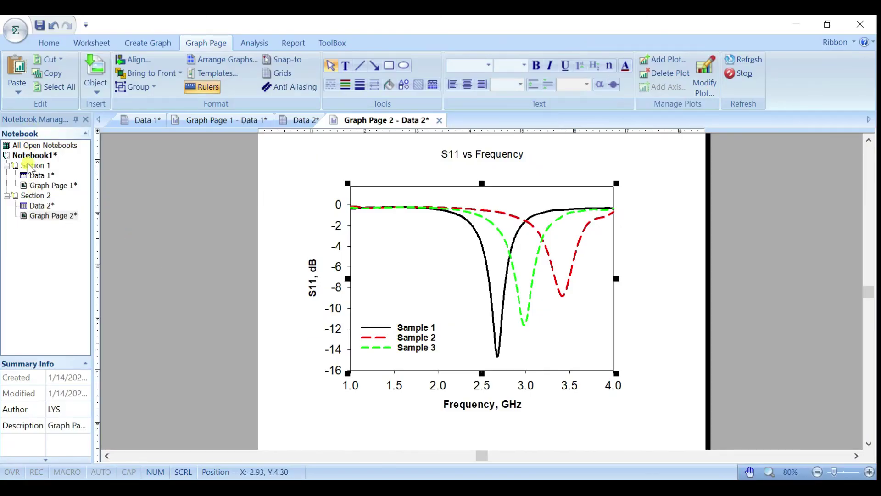
Add a new worksheet in a new section and paste the copied data into it.
right_click(34, 197)
mouse_move(87, 351)
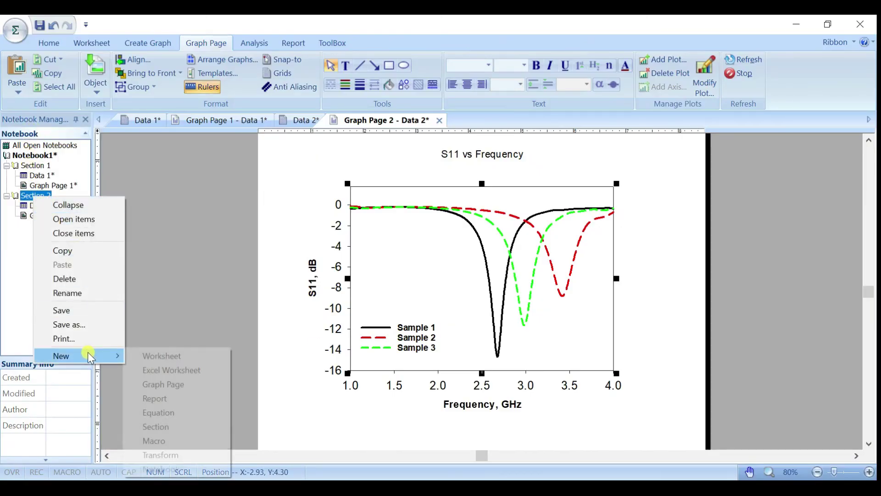
left_click(170, 357)
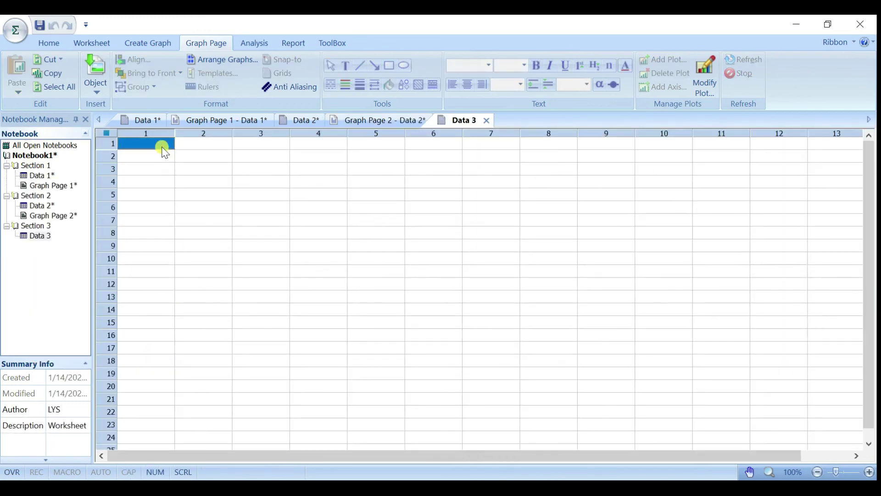
key("ctrl+v")
Reopen Graph Page 2 from the Notebook Manager.
left_click(45, 216)
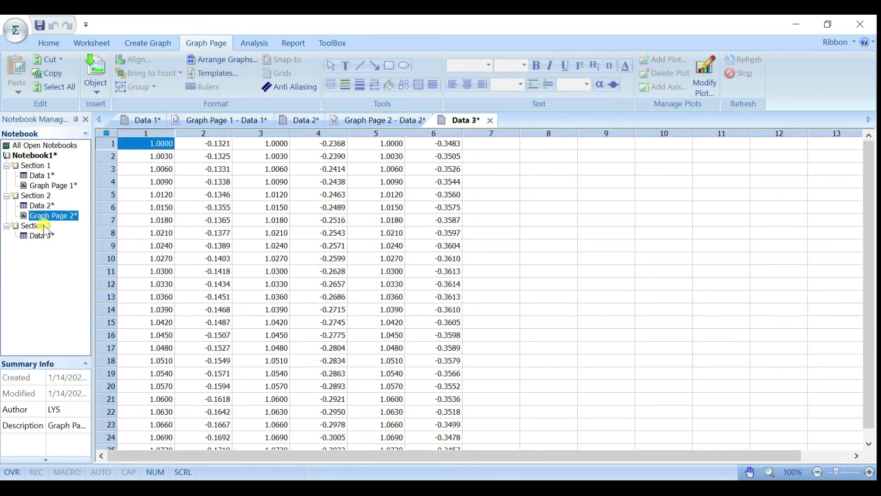
left_click(46, 236)
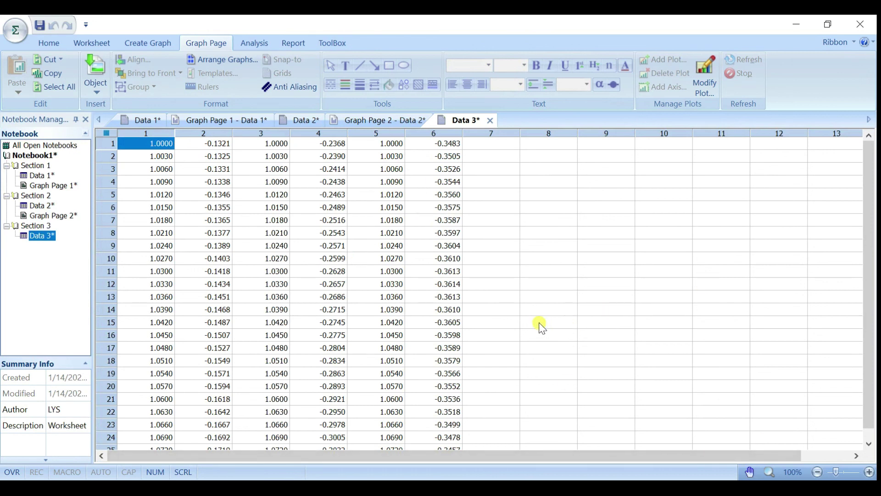
double_click(39, 216)
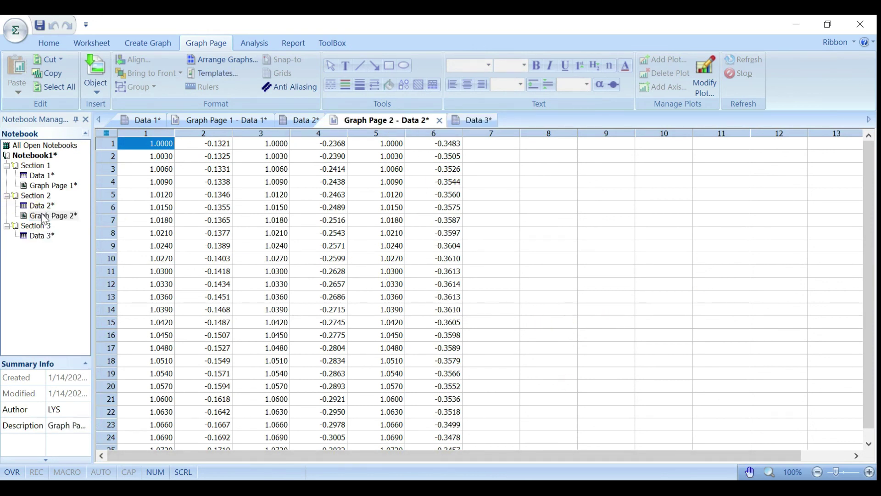